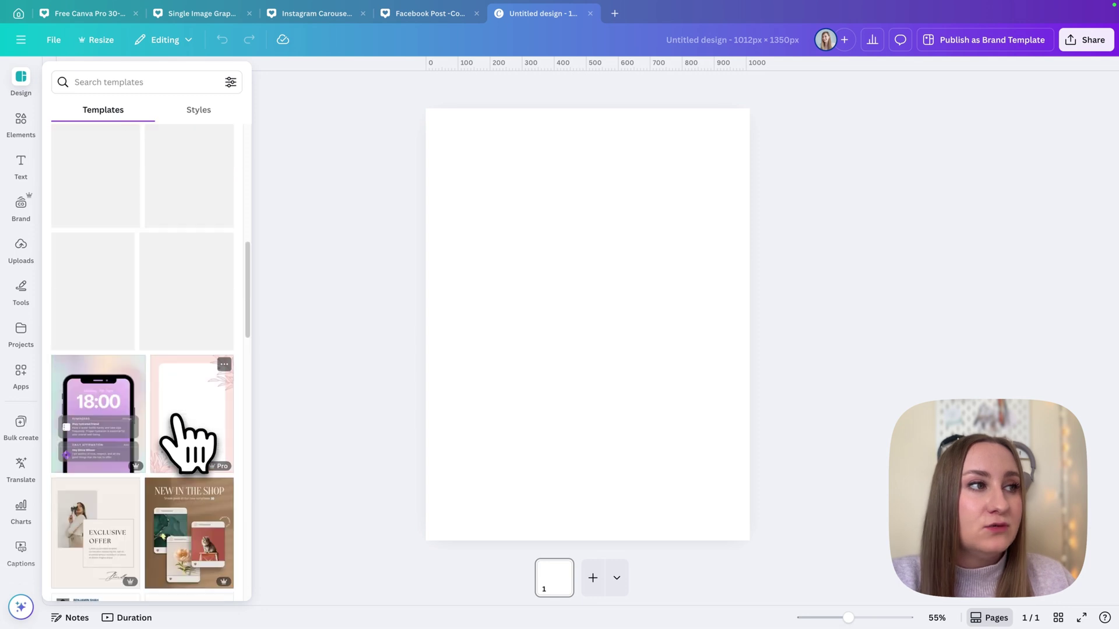
# Apply the cover page of the Green Business Tips for Coaches Carousel template to the blank 1012 × 1350 px page.
pyautogui.scroll(3, 175, 186)
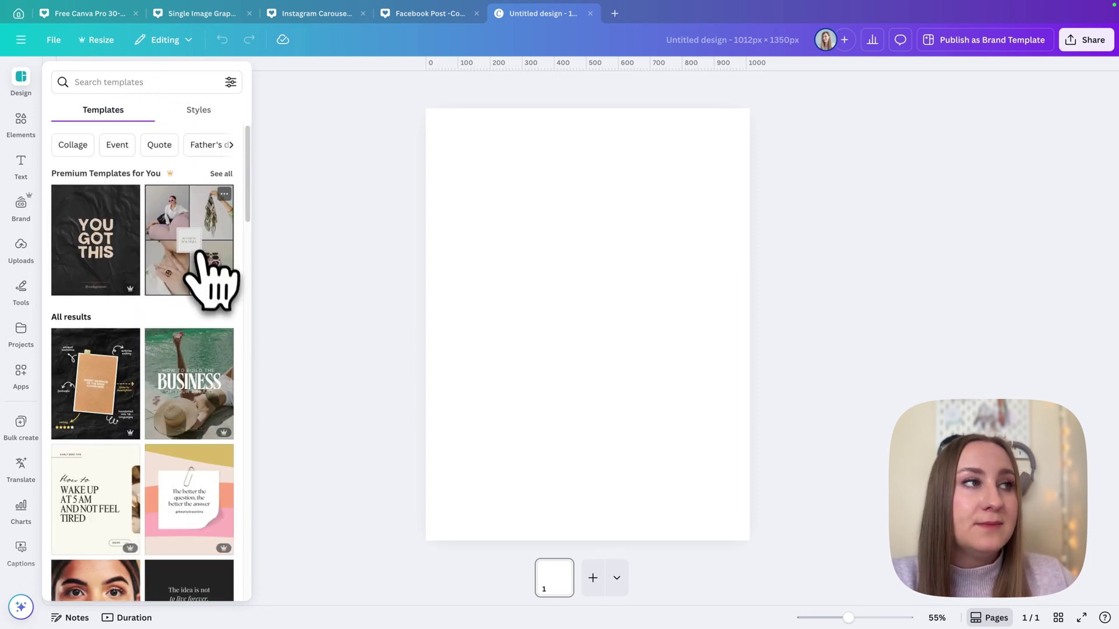
pyautogui.click(210, 393)
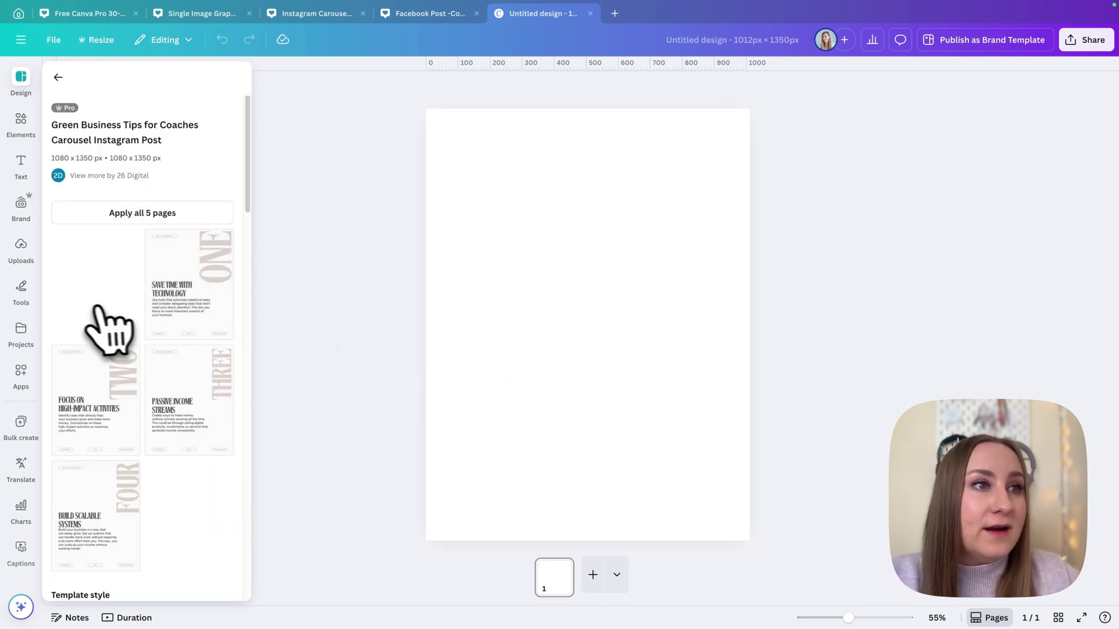
pyautogui.click(78, 323)
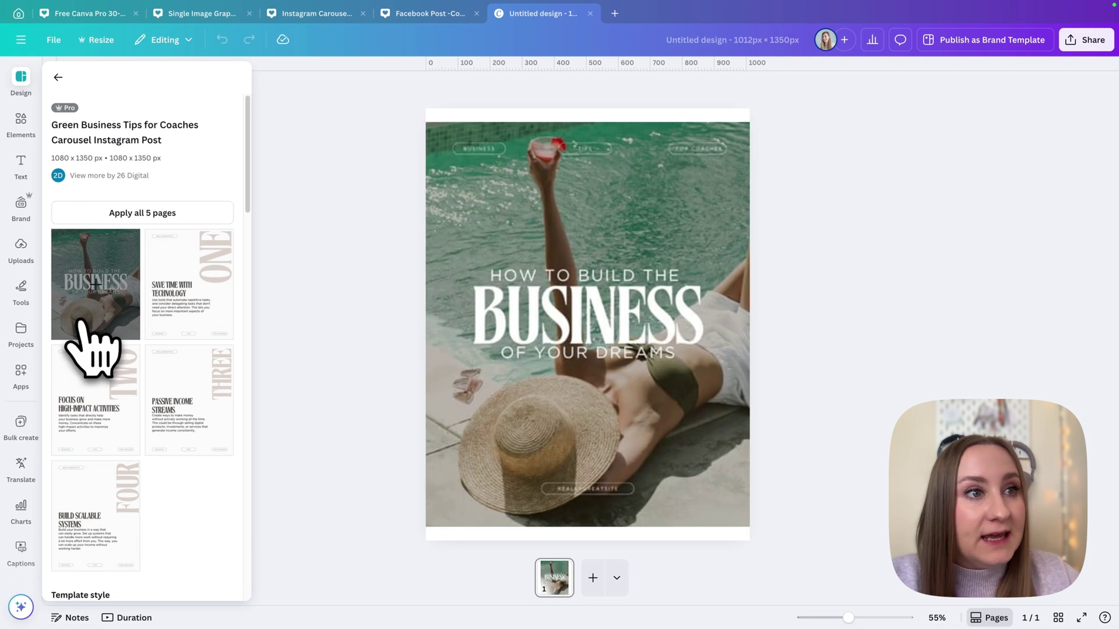
pyautogui.click(810, 373)
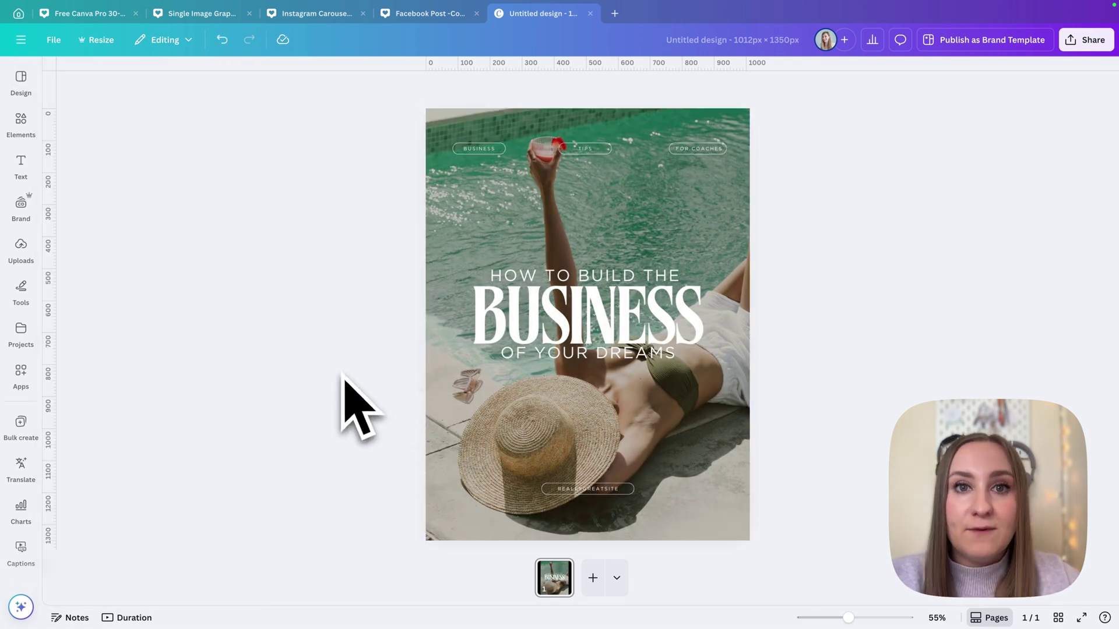
# Add a square and enlarge it to 1012 × 1012 px so it spans the full page width, centred on the page.
pyautogui.press('r')
pyautogui.moveTo(539, 276); pyautogui.dragTo(426, 163)
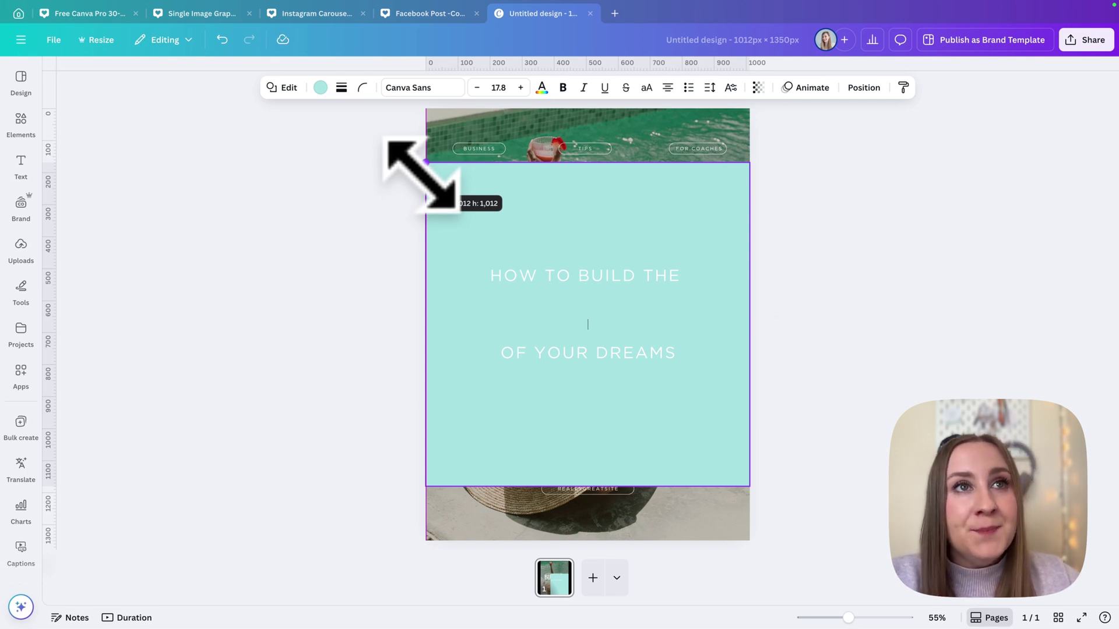
pyautogui.moveTo(426, 163); pyautogui.dragTo(426, 163)
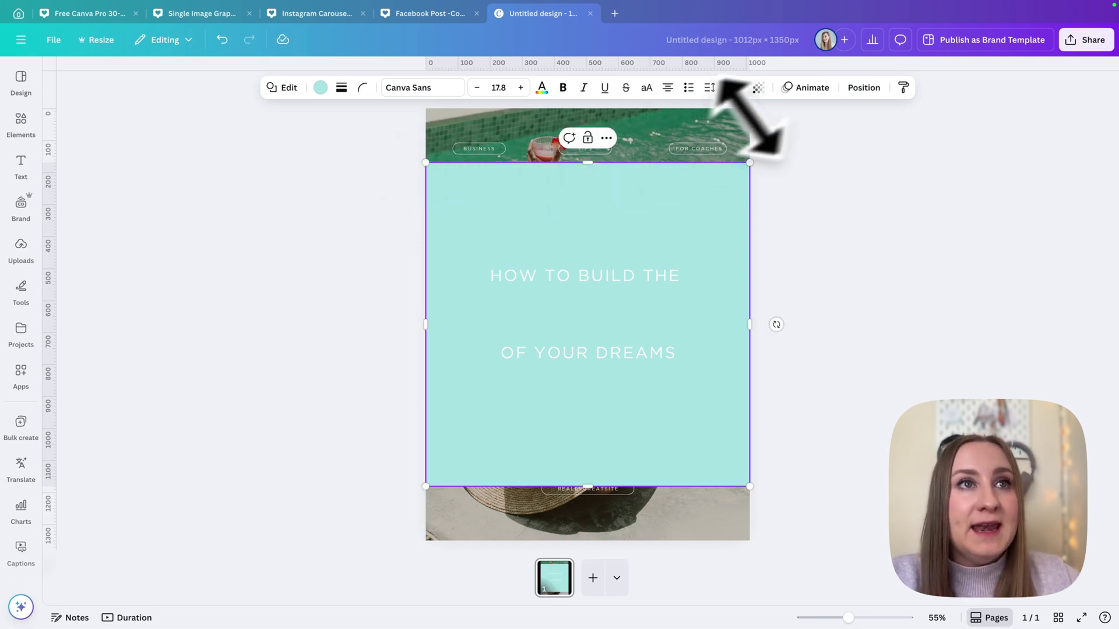
pyautogui.click(236, 123)
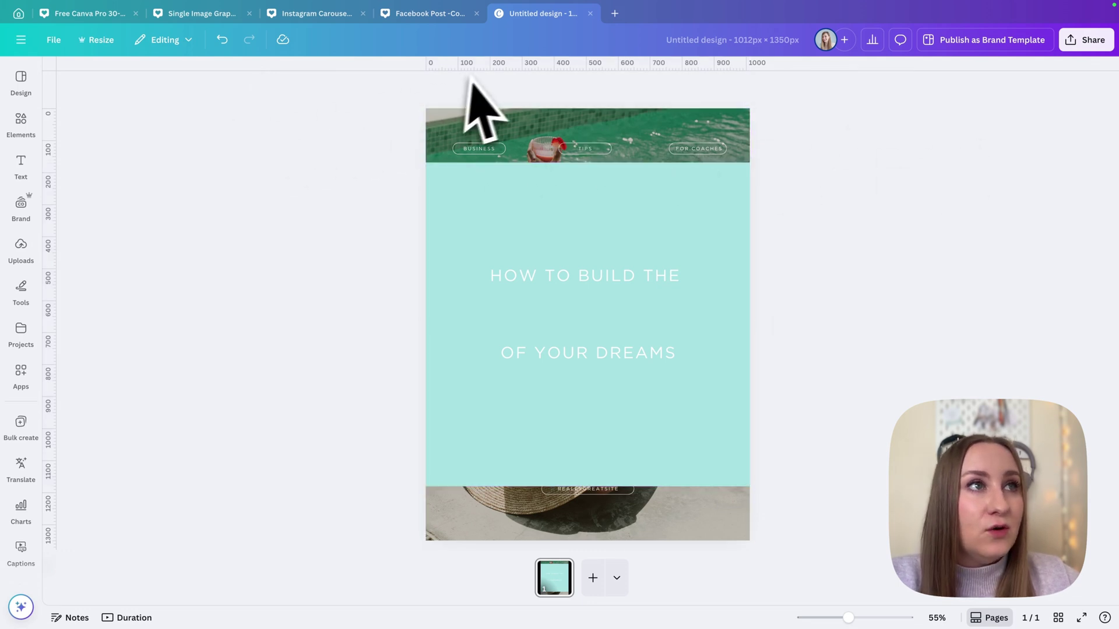
# Turn on the margin display for the 1012 × 1350 px design.
pyautogui.click(55, 40)
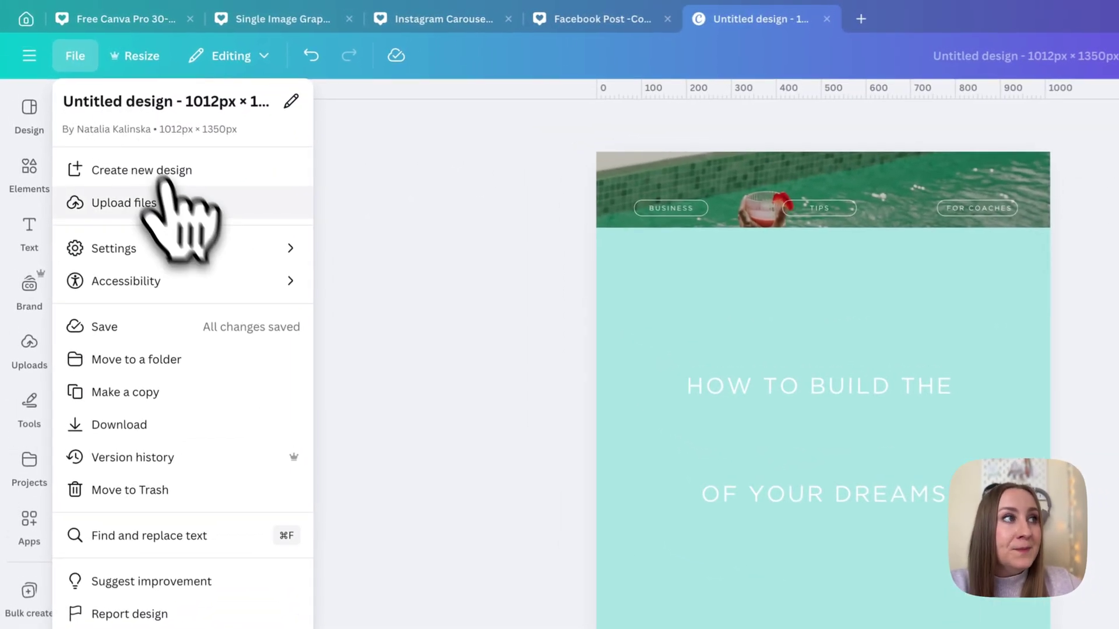
pyautogui.moveTo(193, 248)
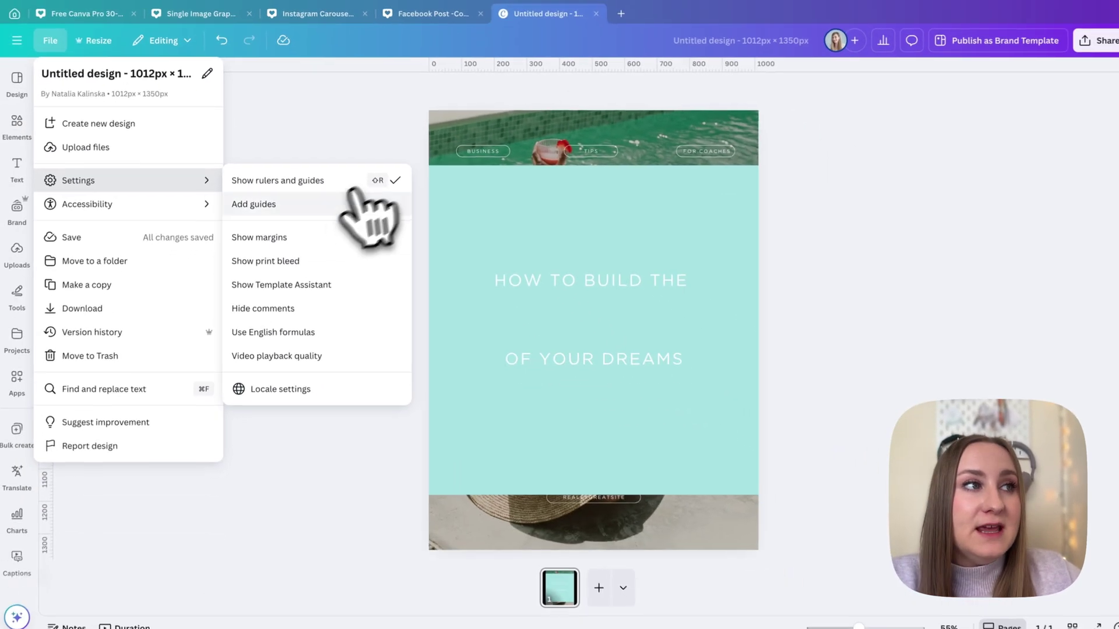
pyautogui.click(627, 250)
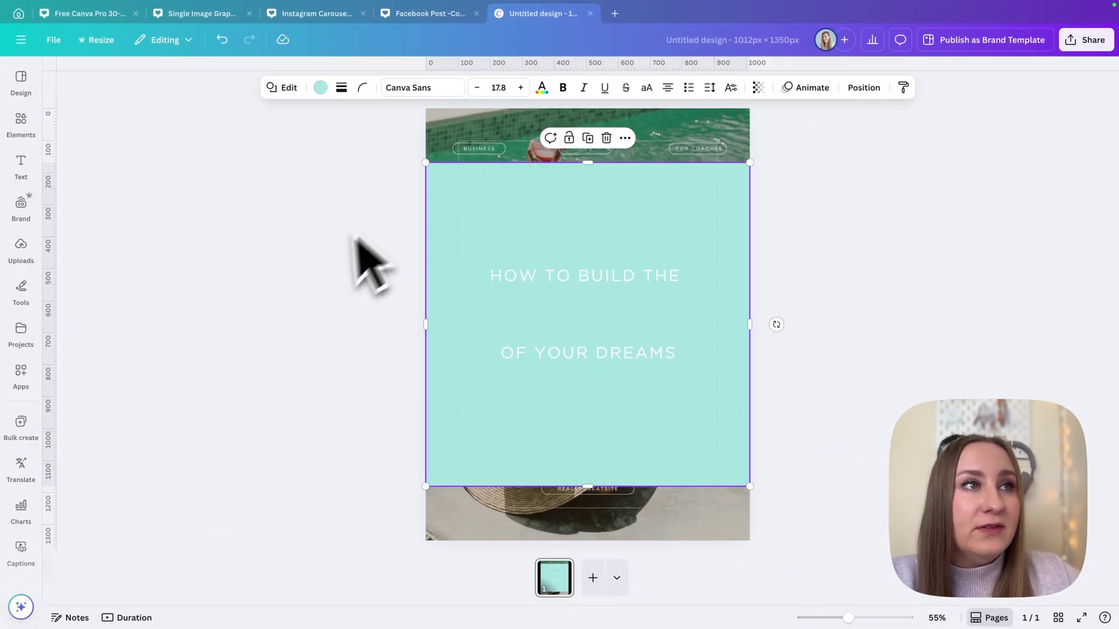
pyautogui.click(367, 265)
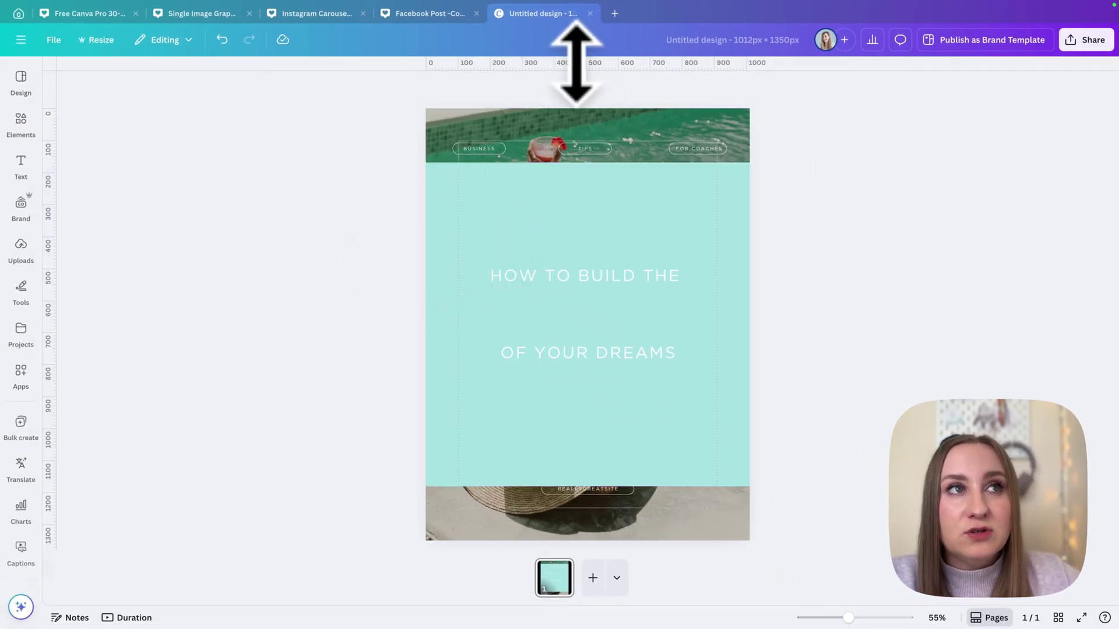
# Place horizontal guides along the square's upper and lower edges, and delete the square.
pyautogui.moveTo(577, 64); pyautogui.dragTo(585, 162)
pyautogui.moveTo(598, 64); pyautogui.dragTo(598, 486)
pyautogui.click(700, 438)
pyautogui.press('Delete')
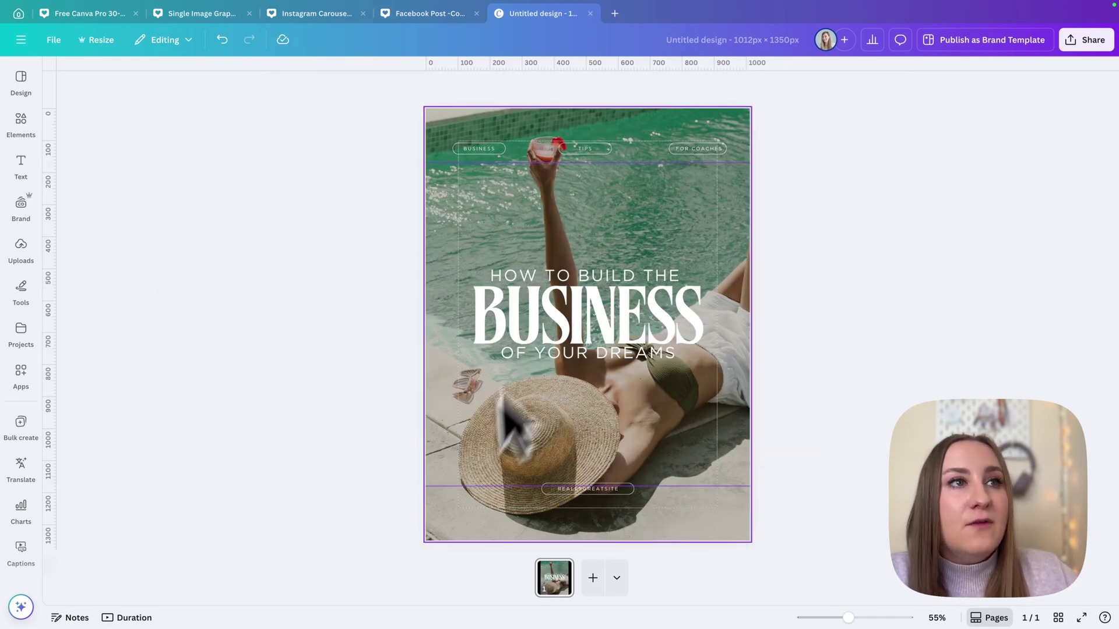
# Move the website label and its outlined box down until the box's upper edge meets the lower guide, keeping both horizontally centred.
pyautogui.click(619, 495)
pyautogui.click(620, 495)
pyautogui.press('Escape')
pyautogui.press('Escape')
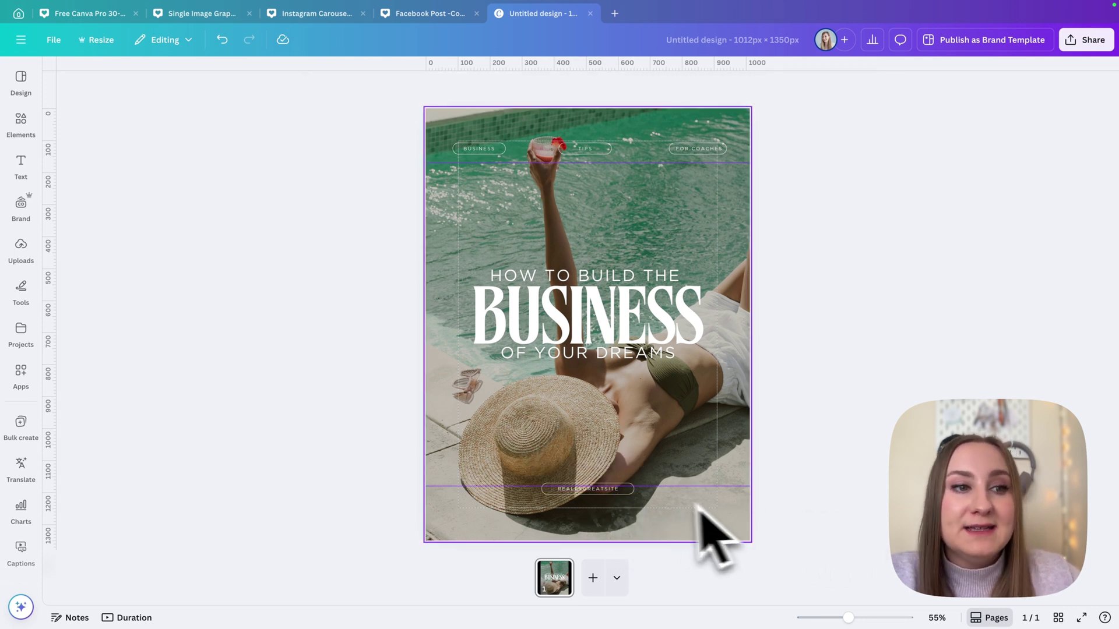
pyautogui.click(632, 498)
pyautogui.click(625, 492)
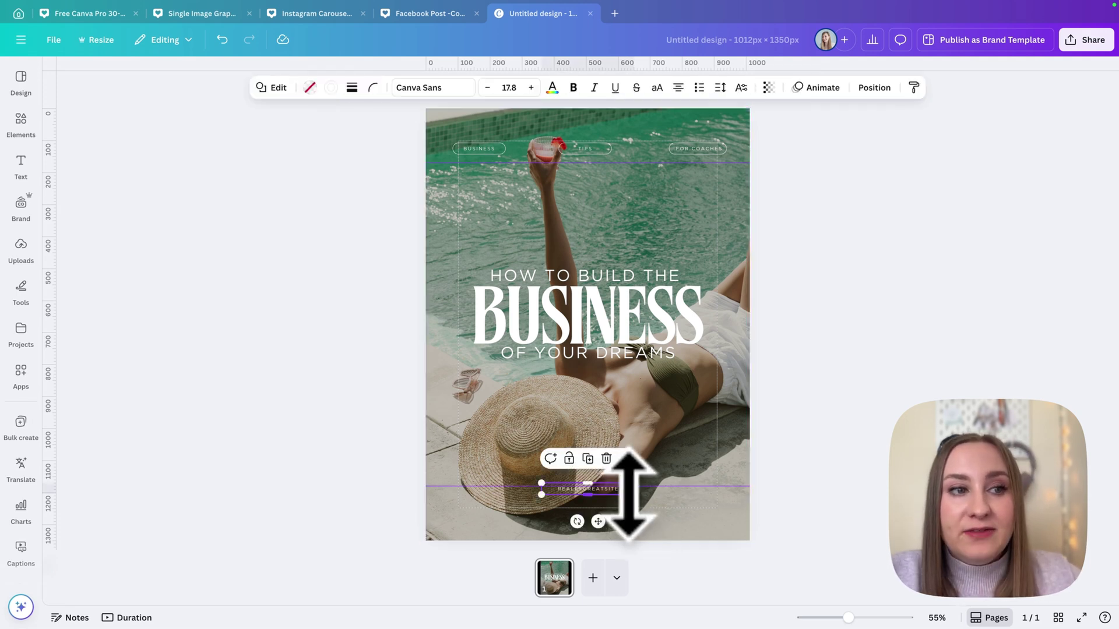
pyautogui.click(645, 500)
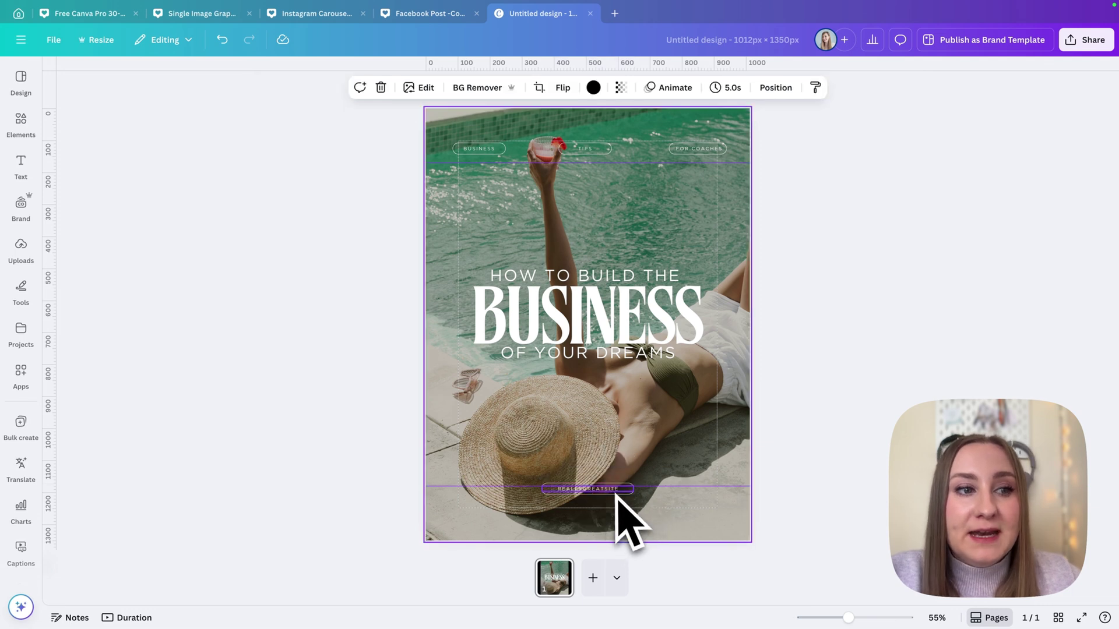
pyautogui.click(619, 495)
pyautogui.keyDown('shift'); pyautogui.click(620, 496); pyautogui.keyUp('shift')
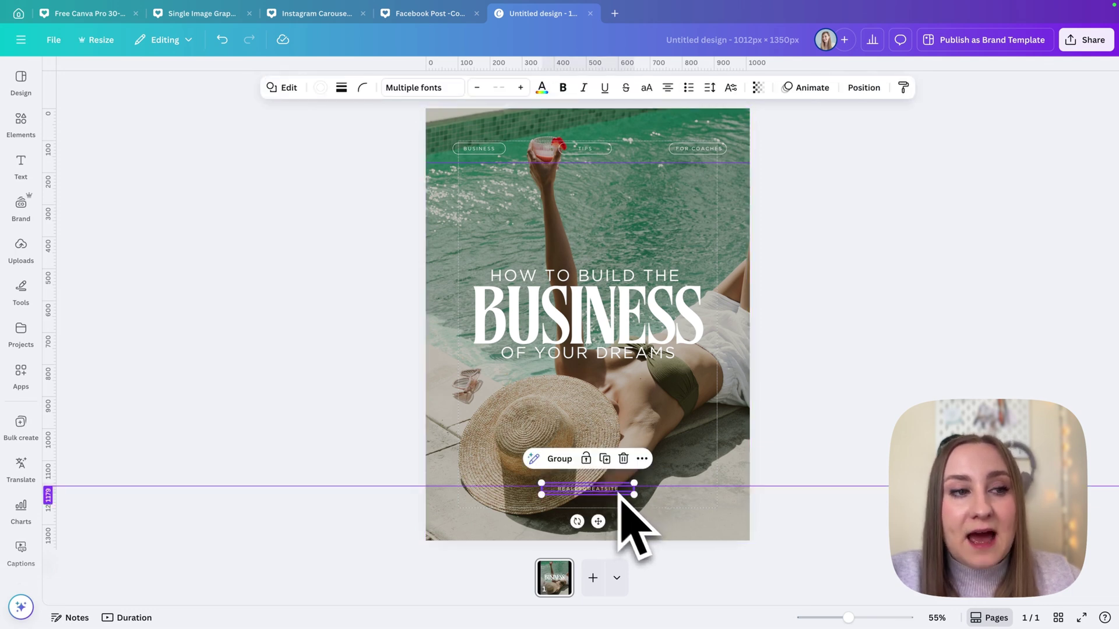
pyautogui.moveTo(598, 521); pyautogui.dragTo(607, 531)
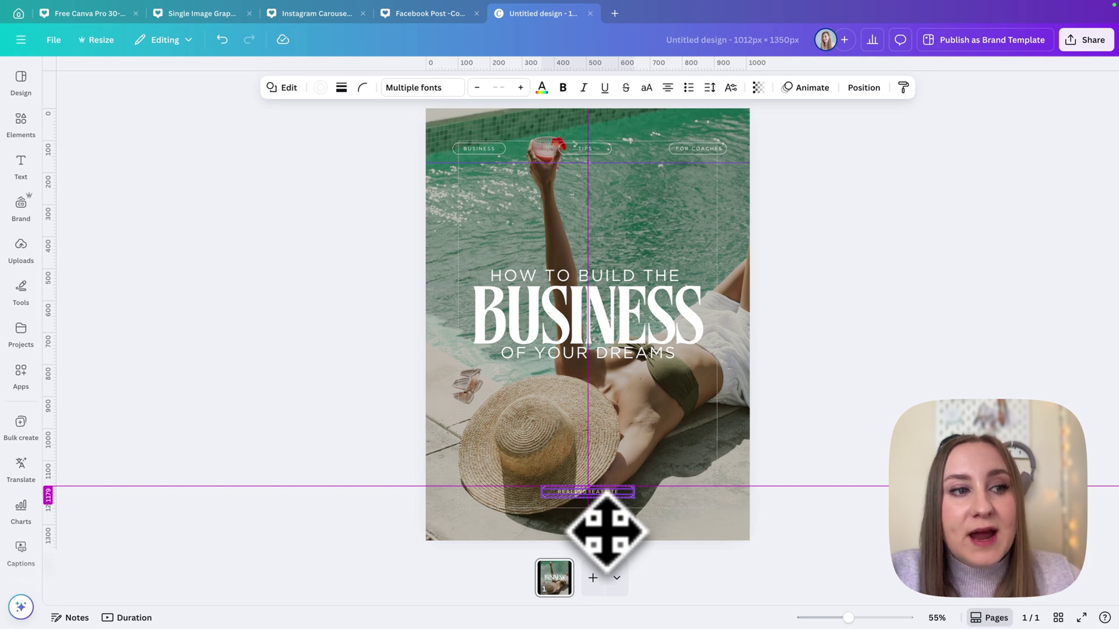
pyautogui.click(513, 467)
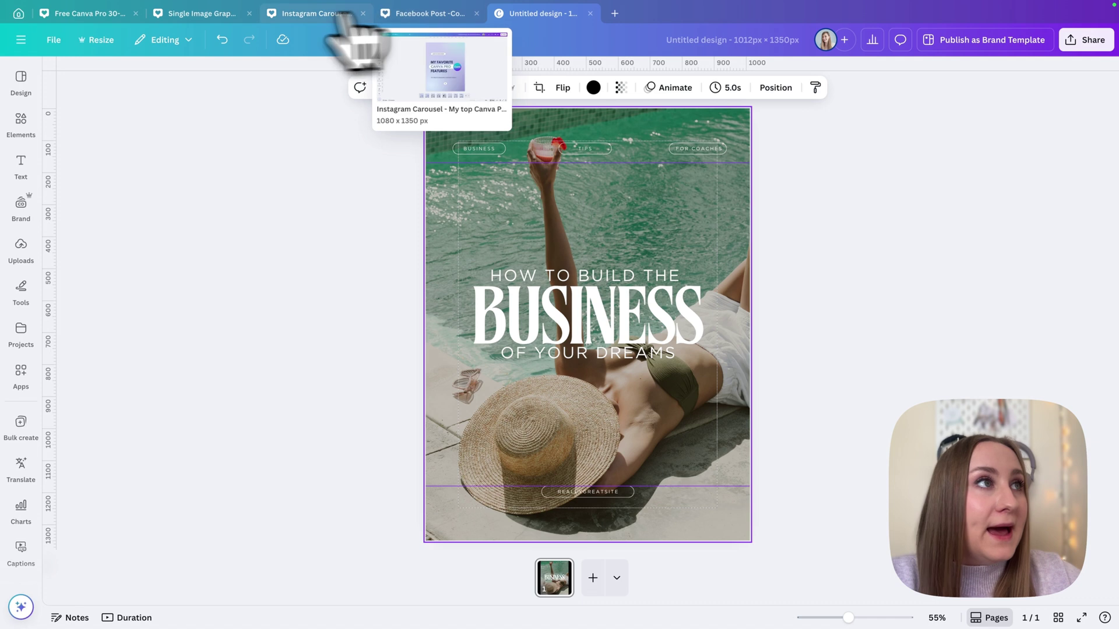
# Switch to the Single Image Graphic design and show its rulers and guides.
pyautogui.click(192, 14)
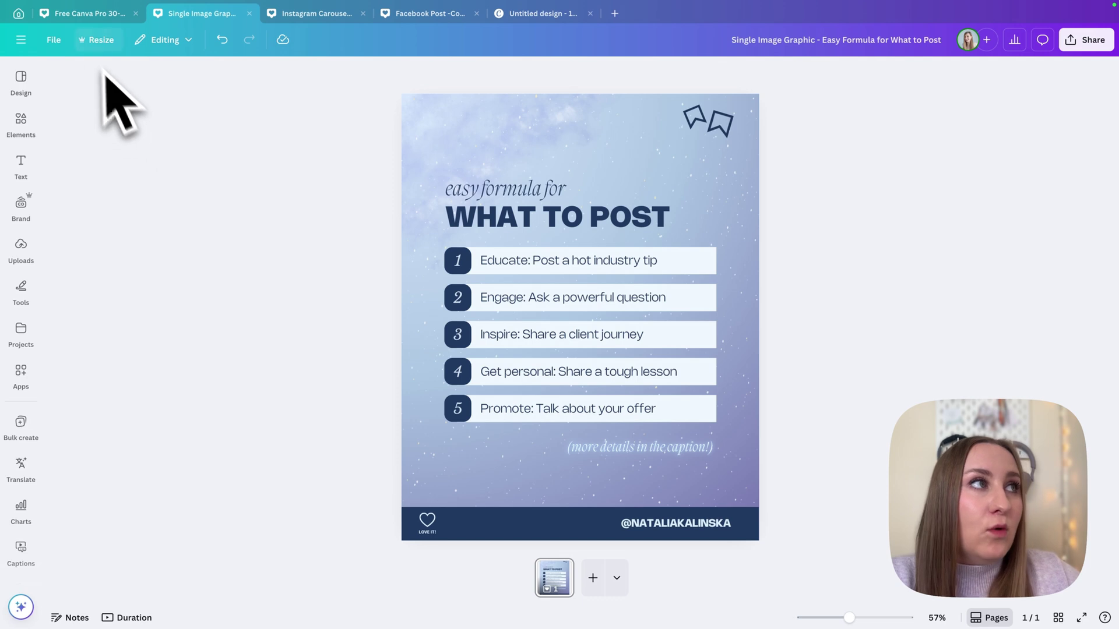
pyautogui.click(52, 40)
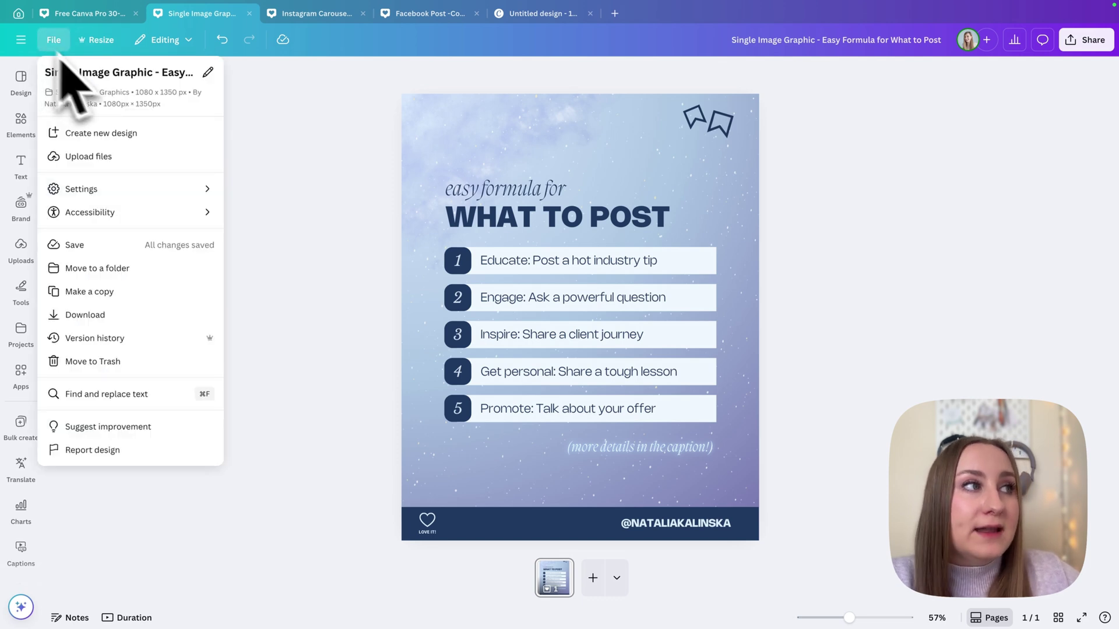
pyautogui.click(301, 143)
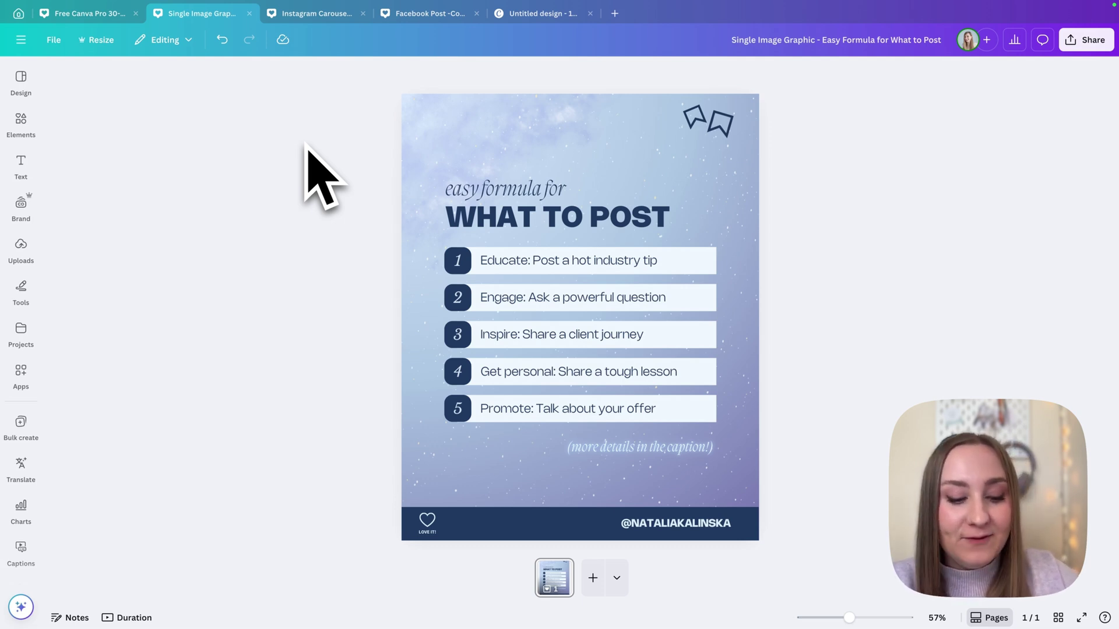
pyautogui.hotkey('shift', 'r')
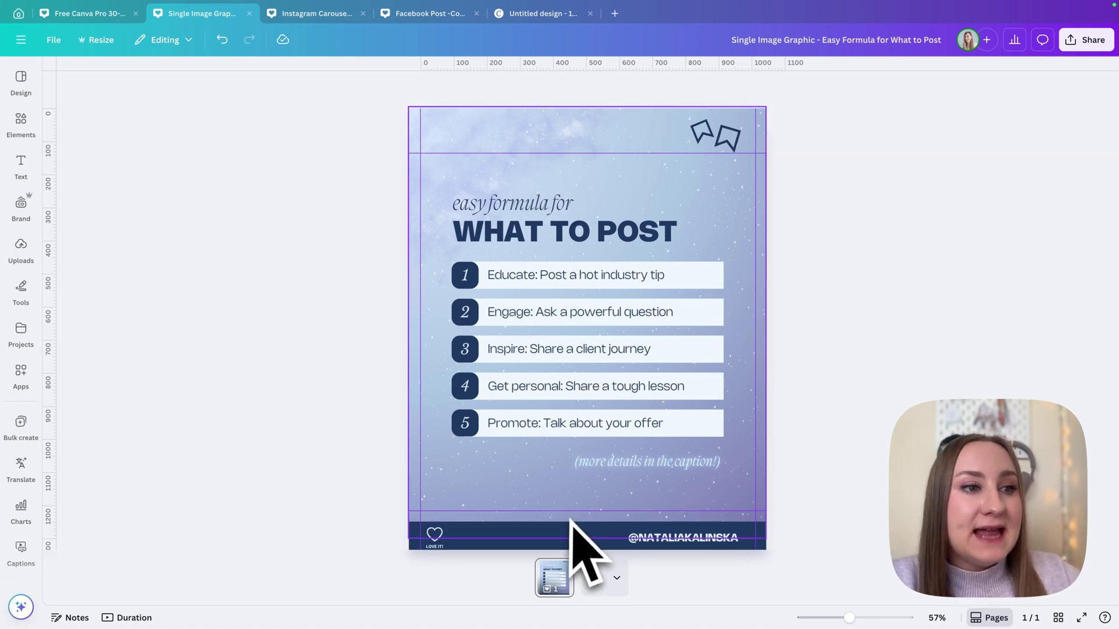
# Check the horizontal guides against a temporary 1080 × 1080 px square spanning the page width, and delete the square.
pyautogui.press('r')
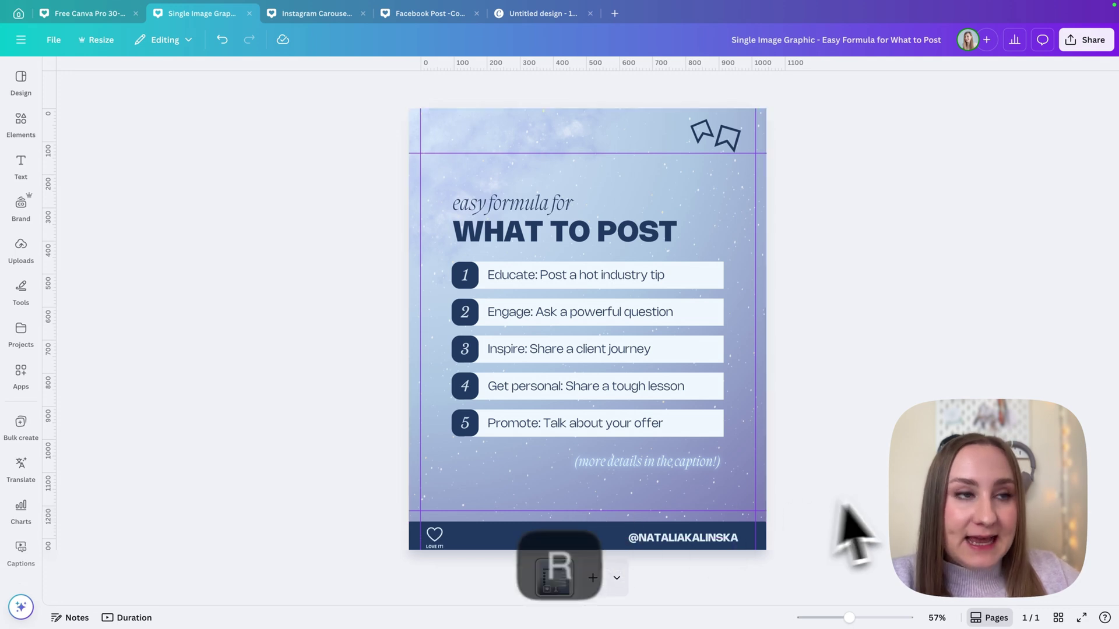
pyautogui.moveTo(536, 279); pyautogui.dragTo(380, 186)
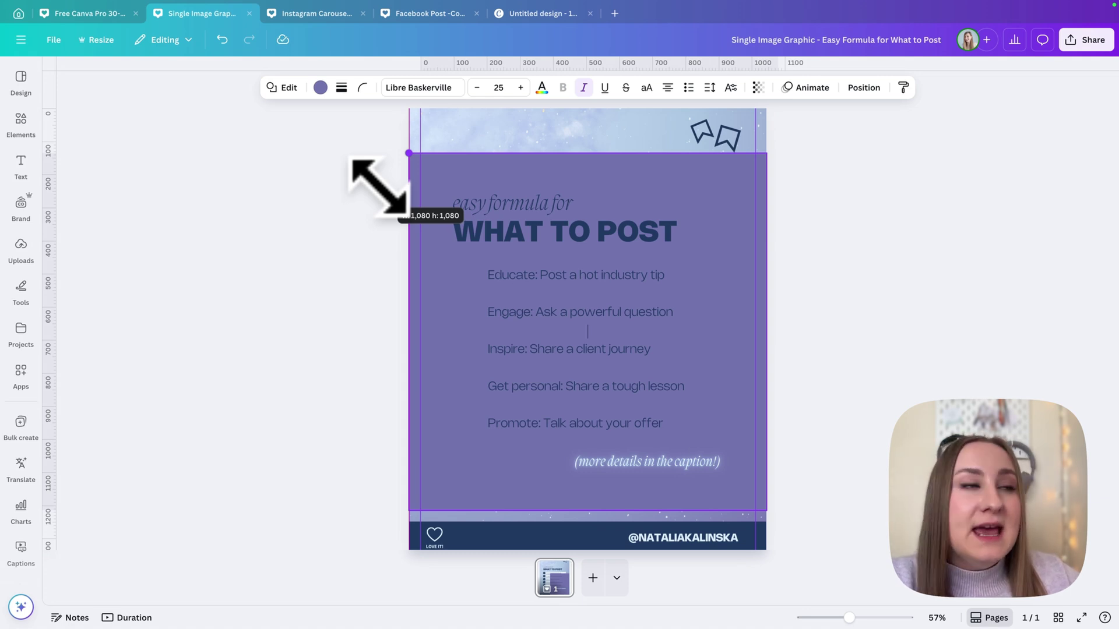
pyautogui.moveTo(379, 187); pyautogui.dragTo(378, 188)
pyautogui.click(21, 124)
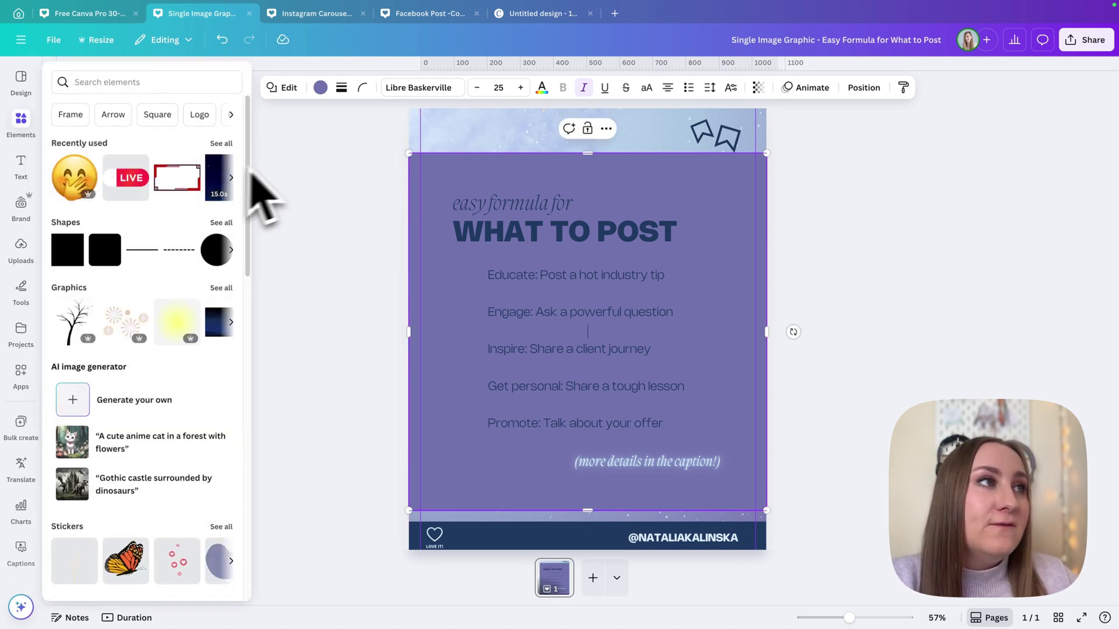
pyautogui.click(55, 41)
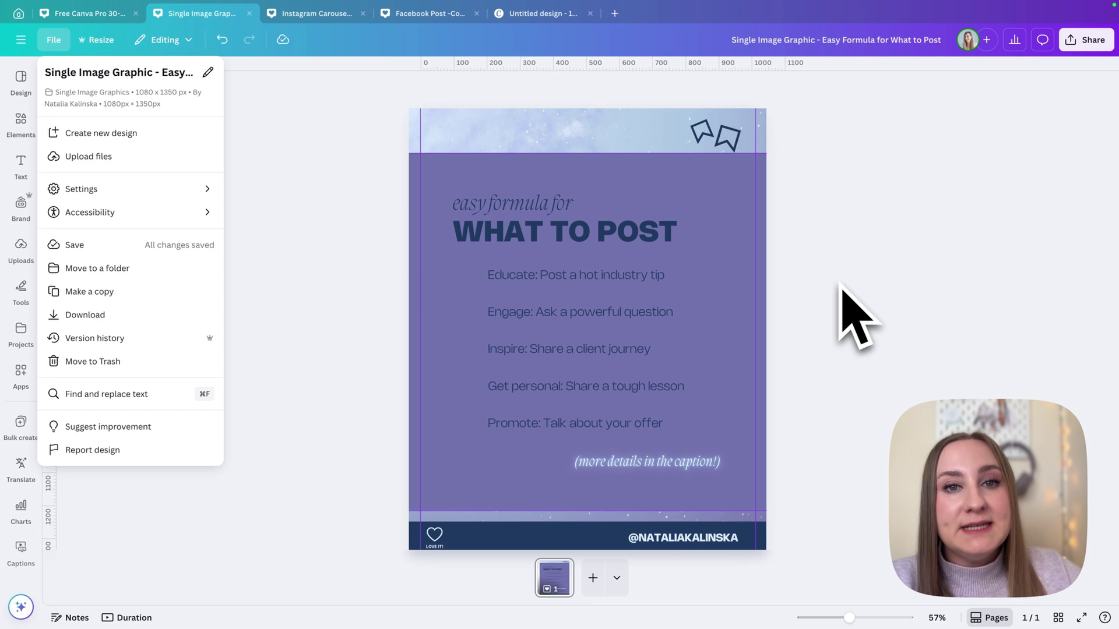
pyautogui.click(847, 283)
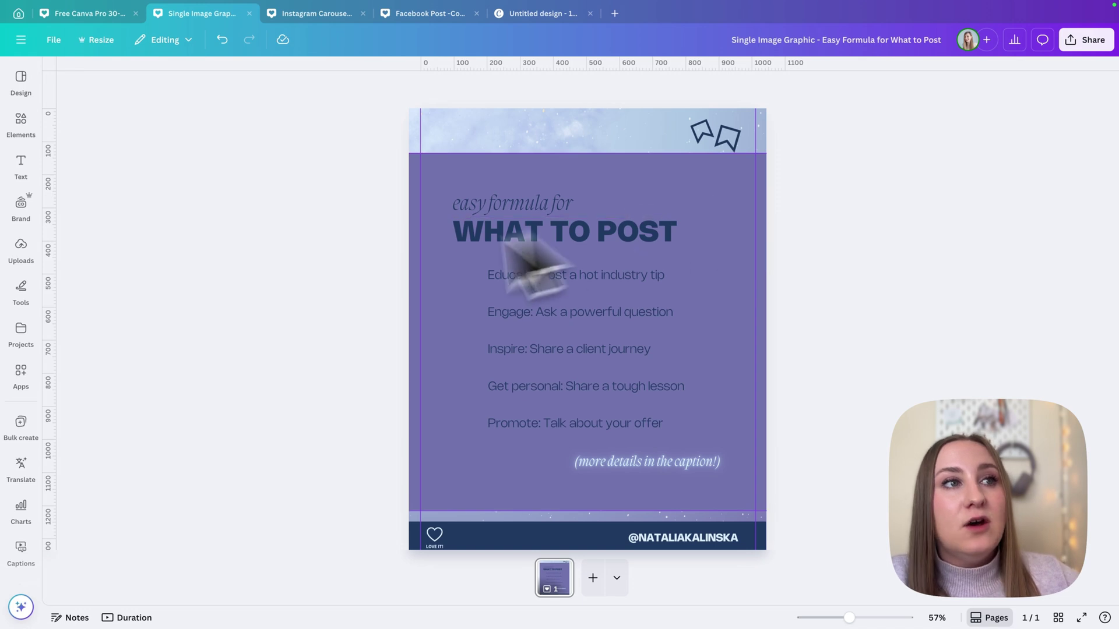
pyautogui.click(721, 184)
pyautogui.press('Delete')
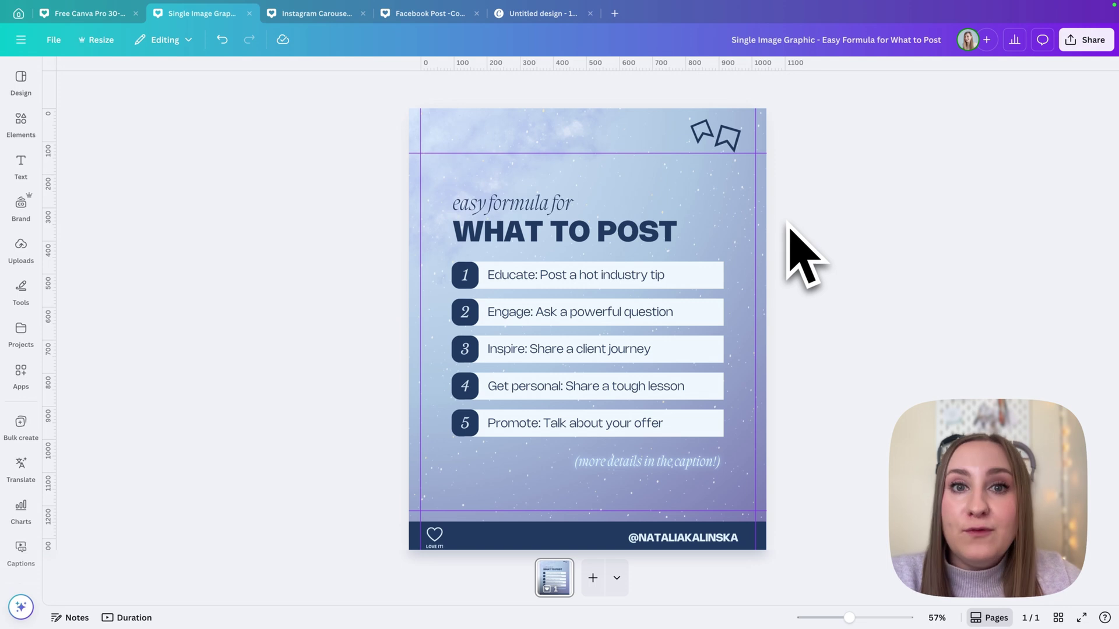
# Add a new square to the What to Post graphic and set its width to 1012 px and height to 1350 px.
pyautogui.press('r')
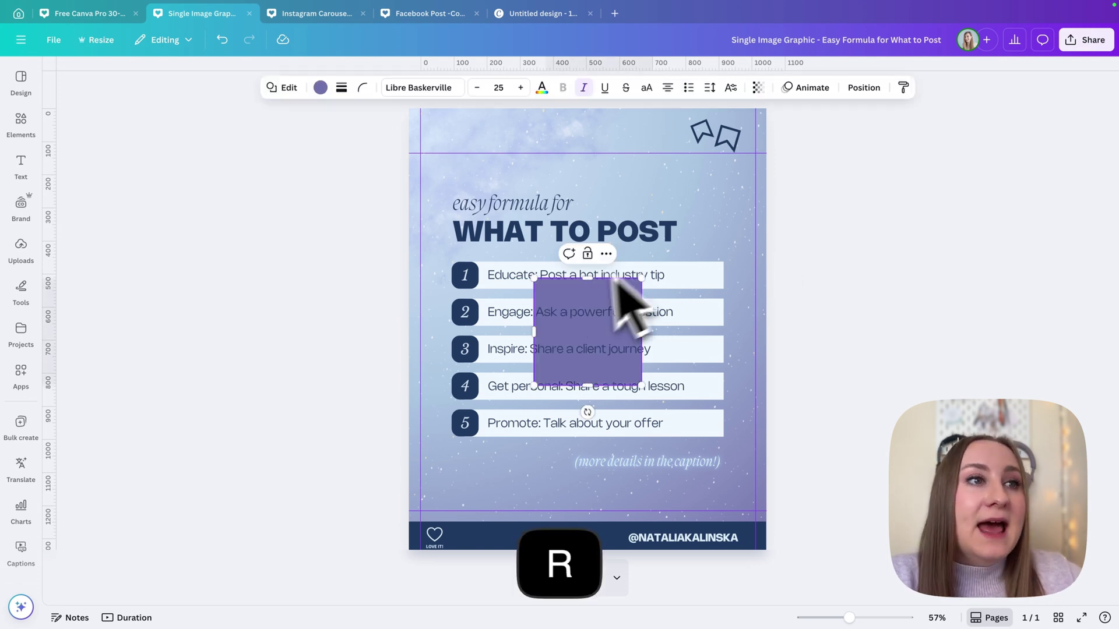
pyautogui.doubleClick(548, 315)
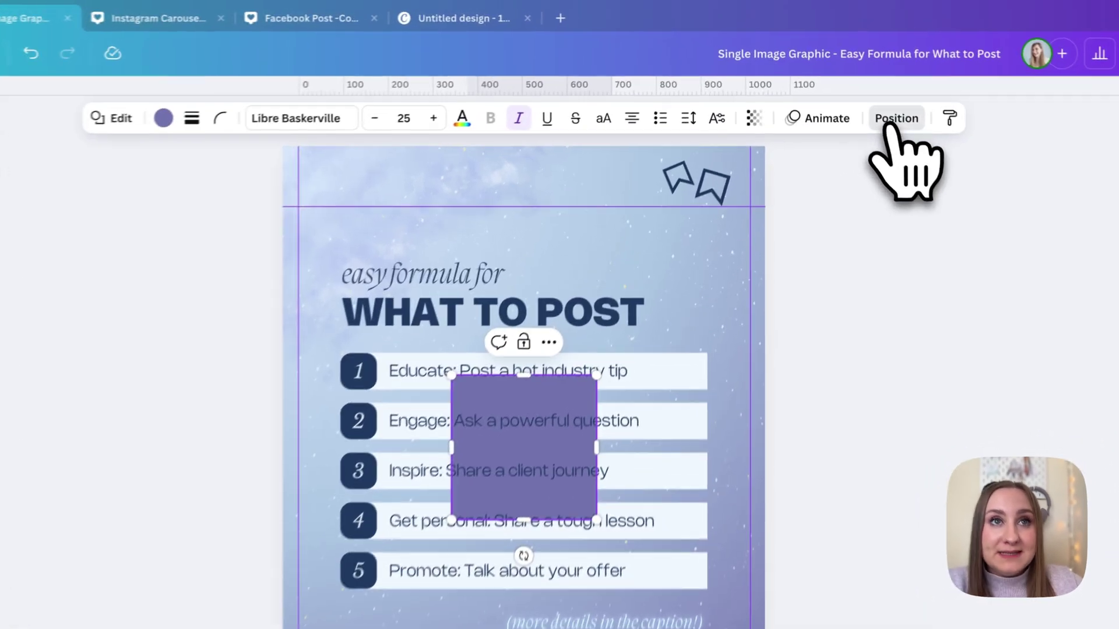
pyautogui.click(897, 118)
pyautogui.click(134, 402)
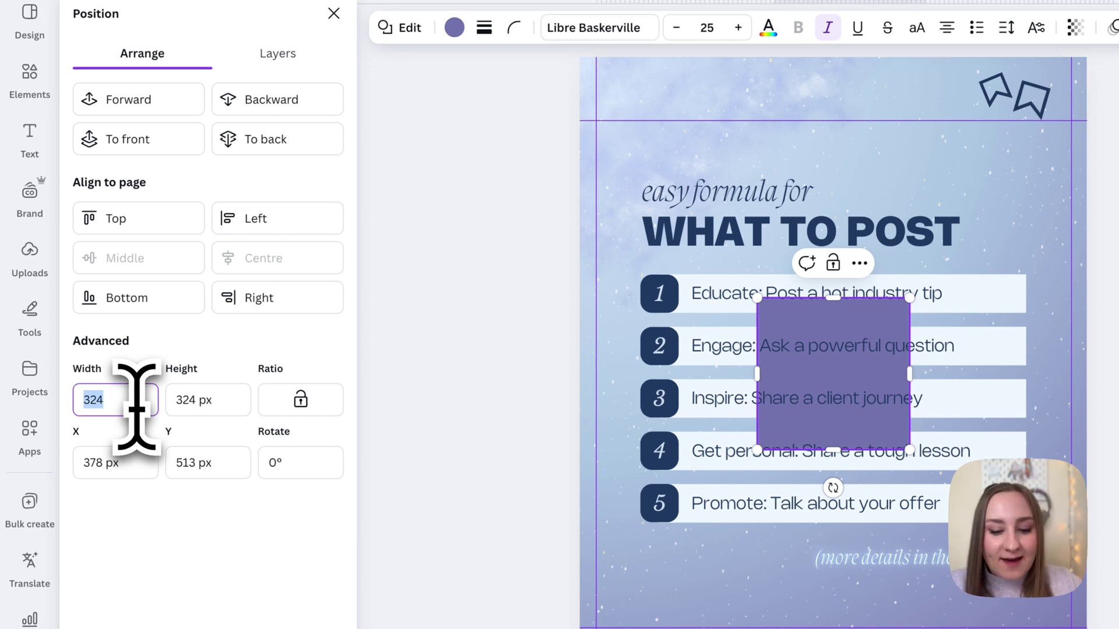
pyautogui.write('2')
pyautogui.press('Tab')
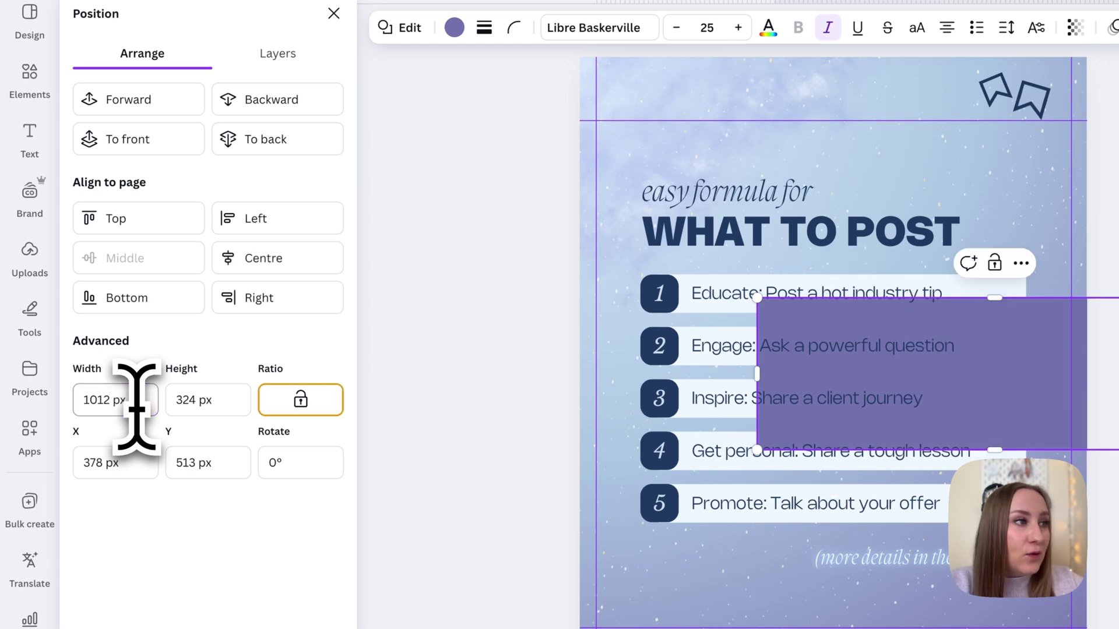
pyautogui.click(247, 402)
pyautogui.write('135')
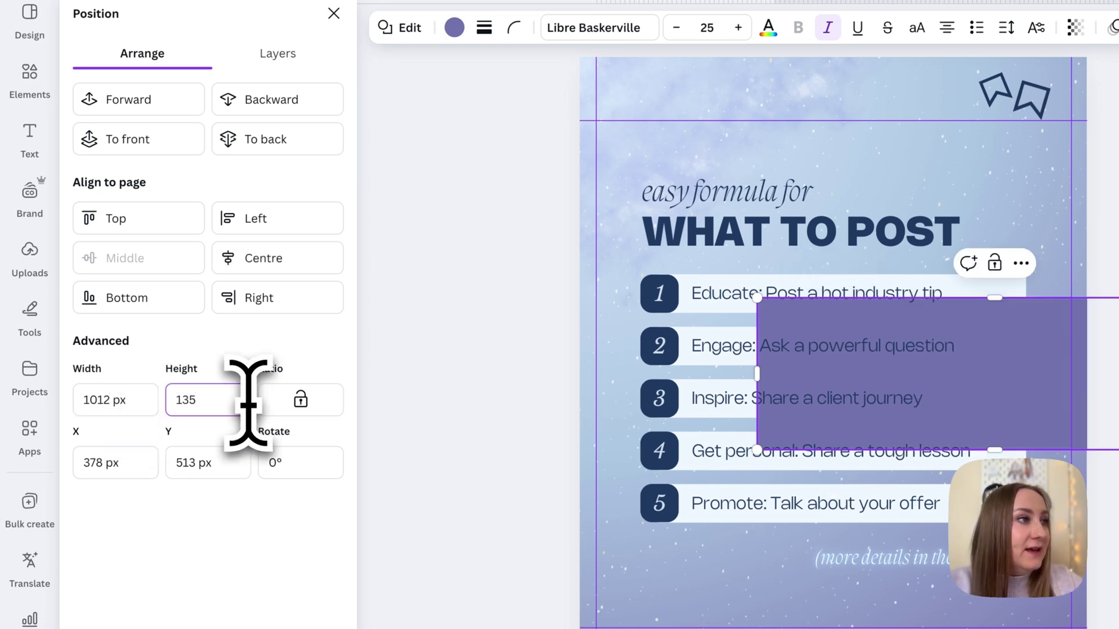
pyautogui.write('0')
pyautogui.press('Return')
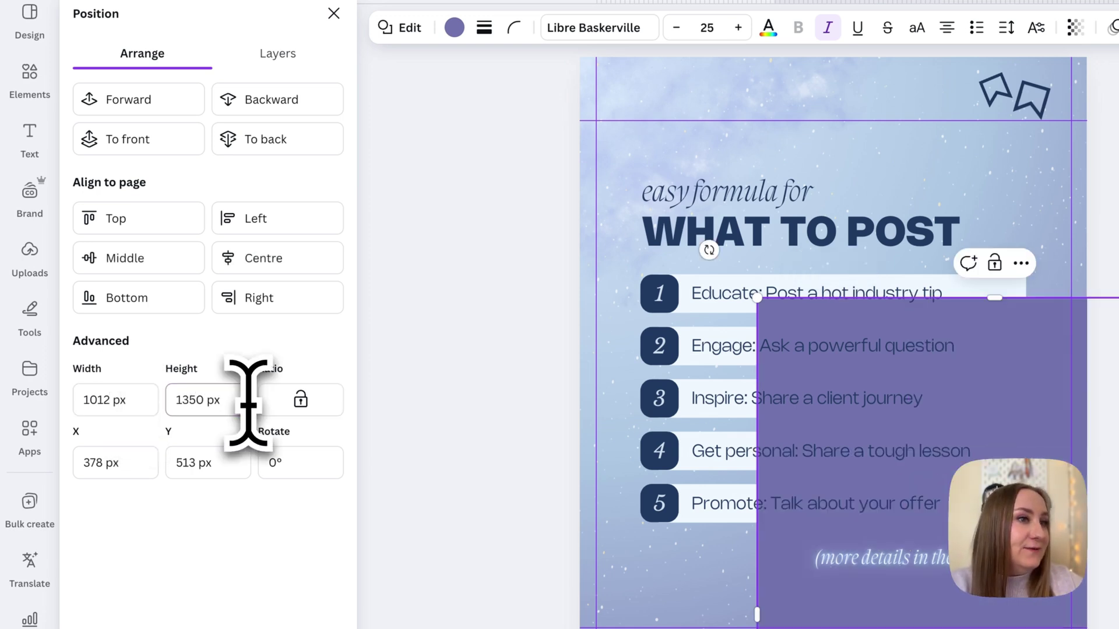
# Centre the 1012 × 1350 px rectangle horizontally and vertically on the page and bring it to the front.
pyautogui.click(239, 260)
pyautogui.click(156, 262)
pyautogui.click(153, 146)
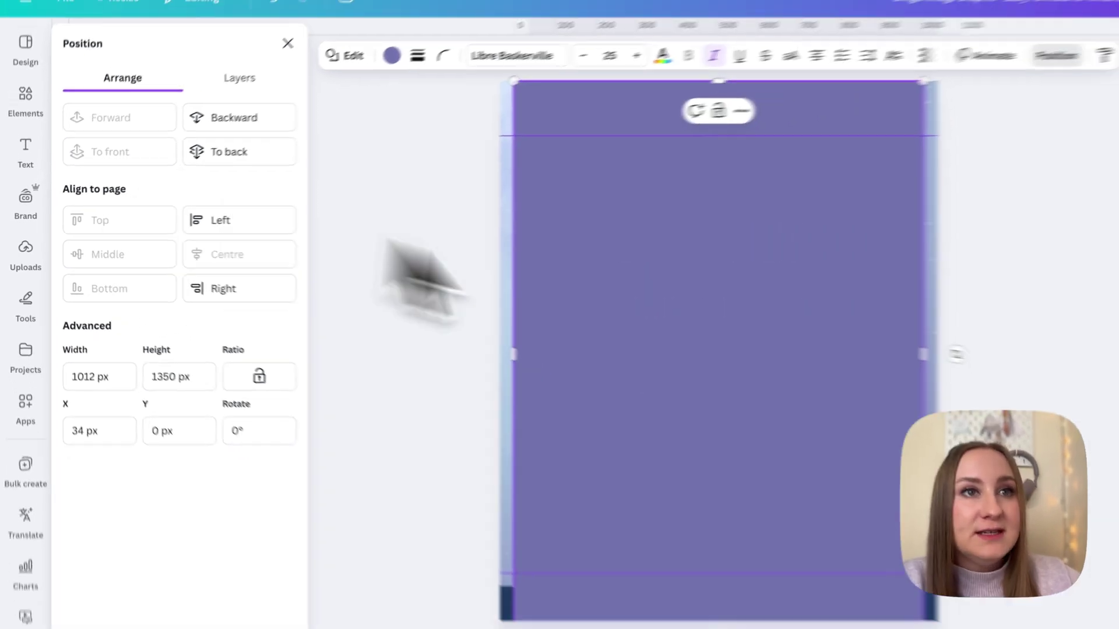
# Deselect the temporary 1012 × 1350 px rectangle on the What to Post graphic and delete it.
pyautogui.press('Escape')
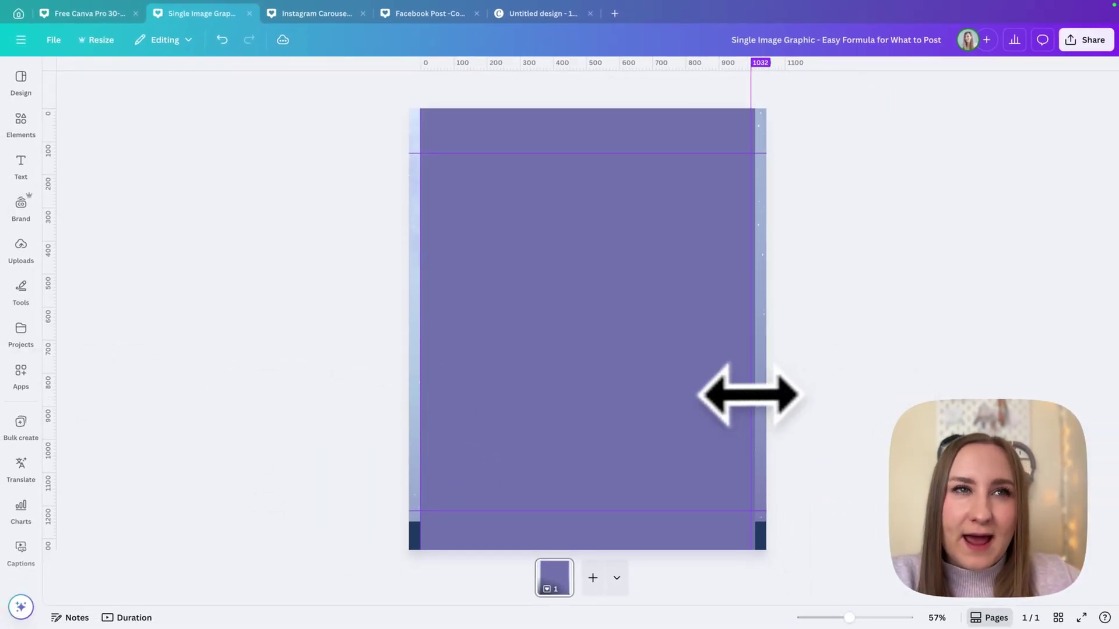
pyautogui.click(743, 401)
pyautogui.press('Delete')
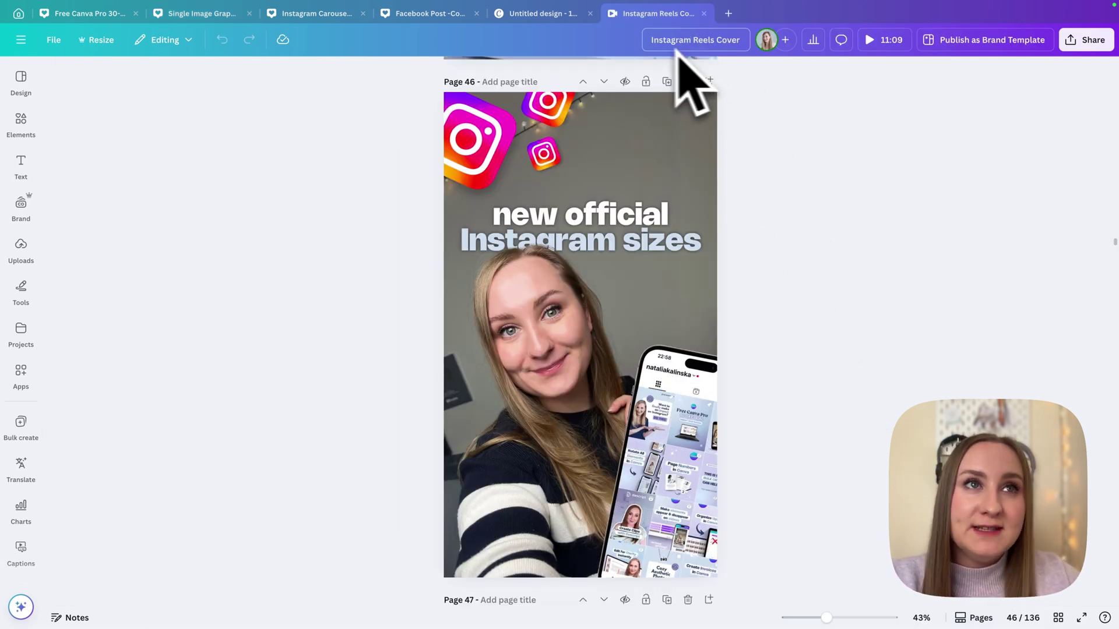
# Check the page dimensions of the Instagram Reels Cover design in its file details.
pyautogui.click(53, 40)
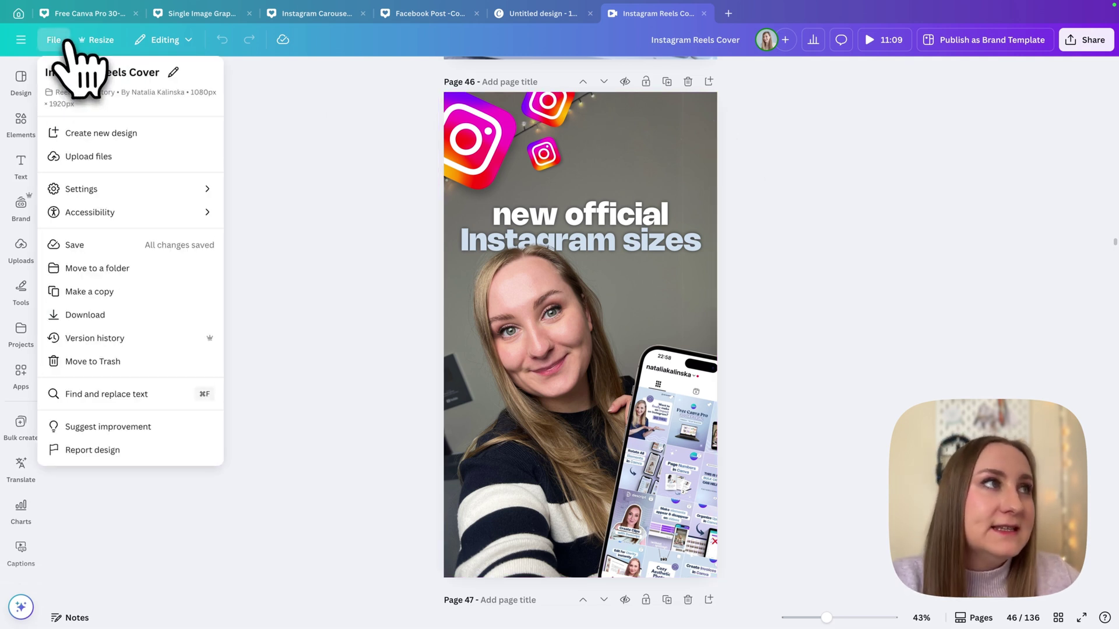
pyautogui.click(899, 375)
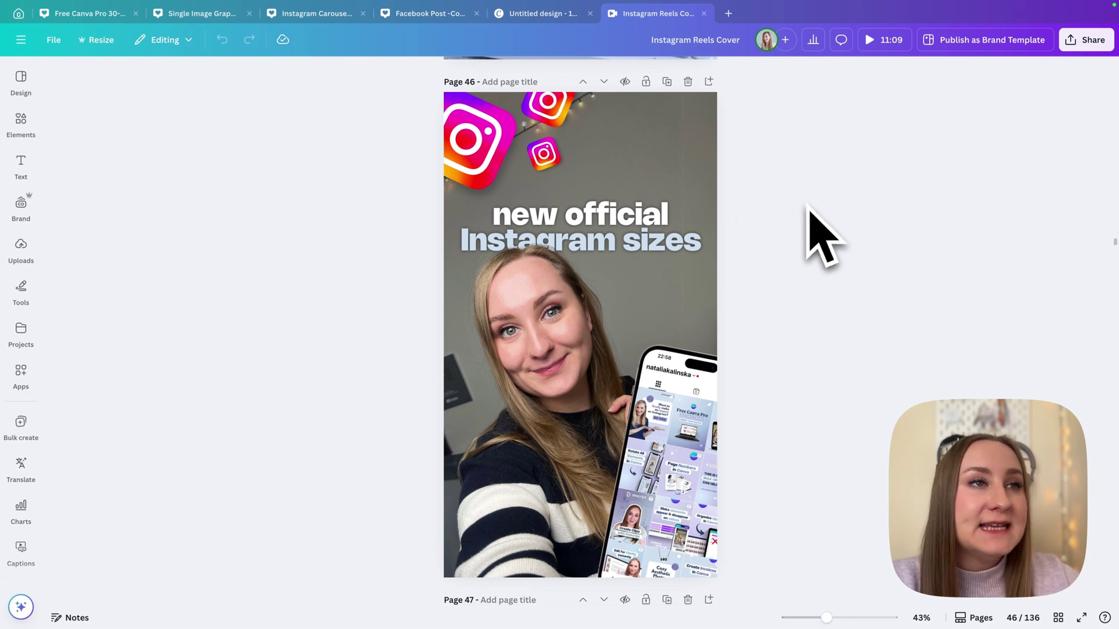
pyautogui.click(54, 39)
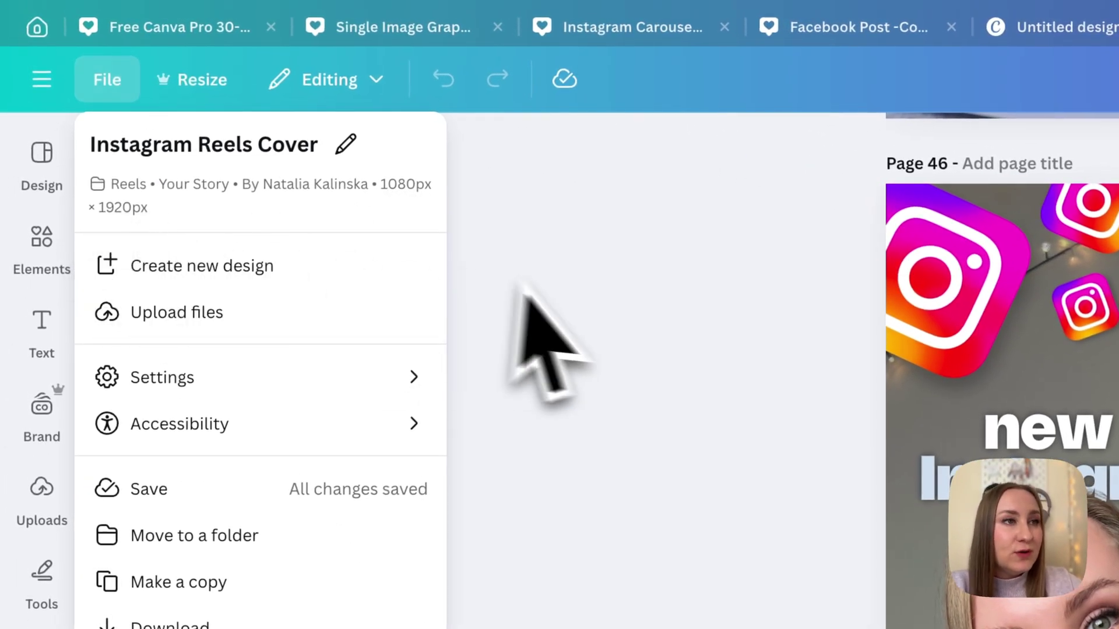
pyautogui.click(524, 298)
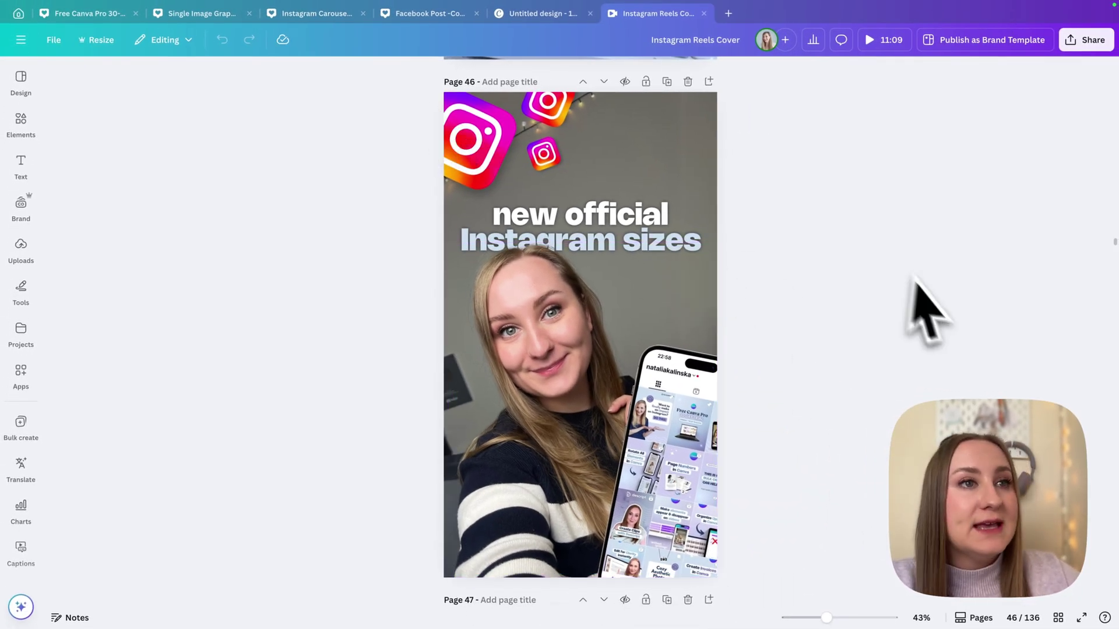
# Show the rulers and guides, compare the inner horizontal guides with a temporary square spanning page 46's width, and delete the square.
pyautogui.press('r')
pyautogui.moveTo(542, 294); pyautogui.dragTo(426, 228)
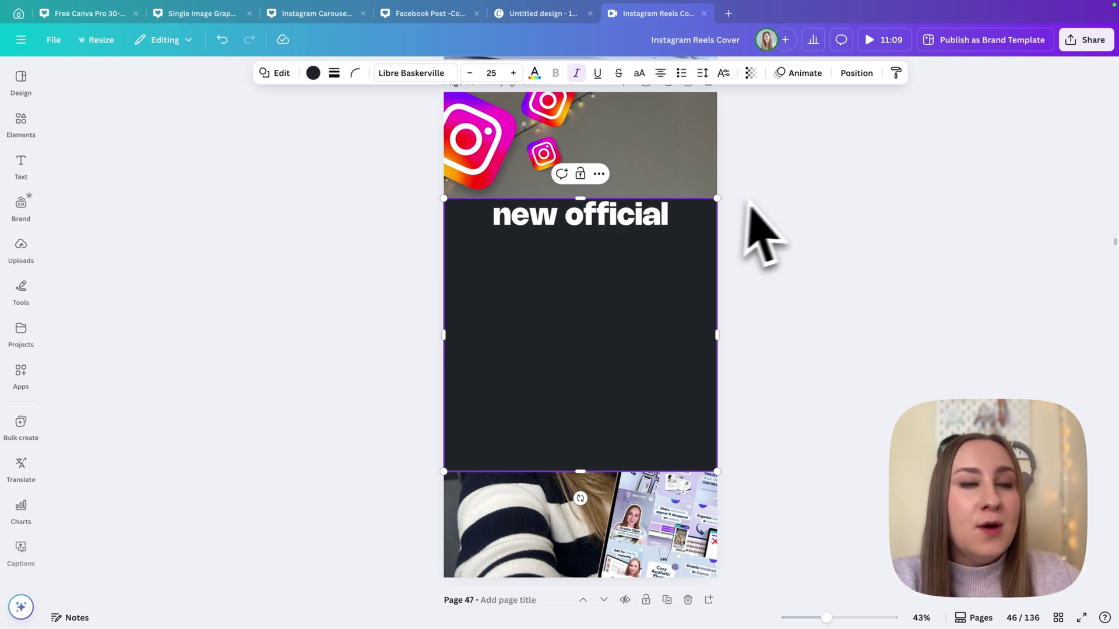
pyautogui.click(404, 206)
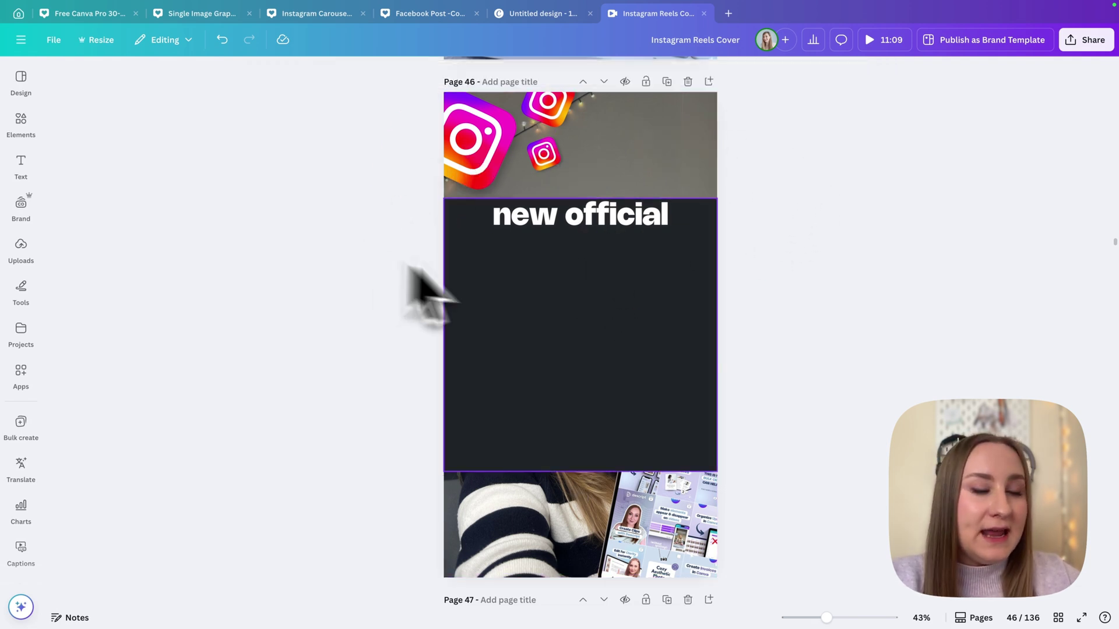
pyautogui.hotkey('shift', 'r')
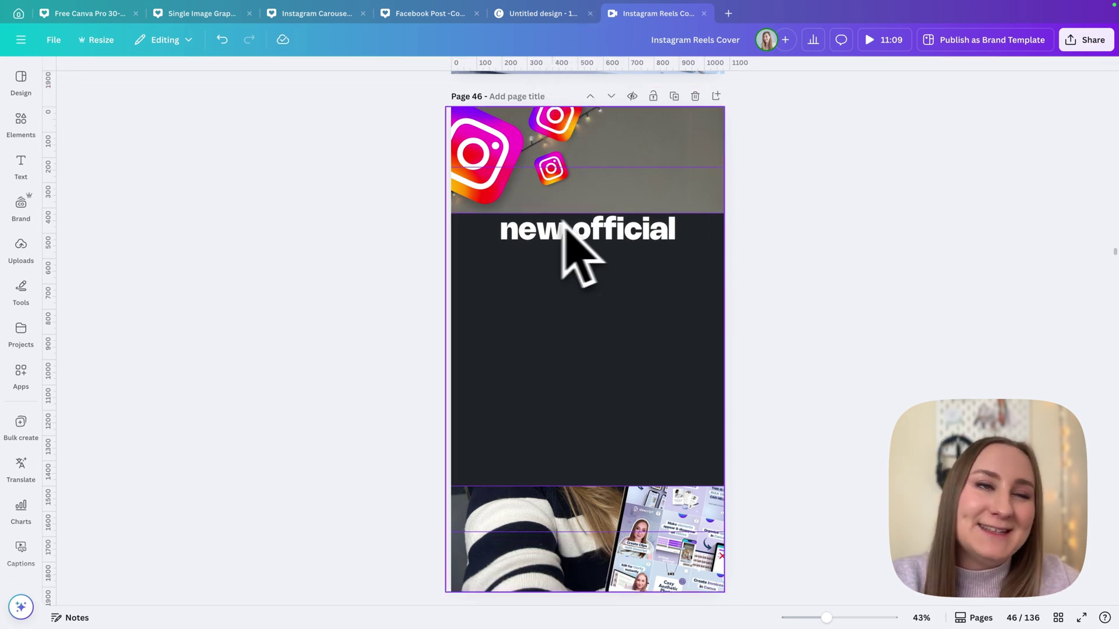
pyautogui.click(676, 379)
pyautogui.press('Delete')
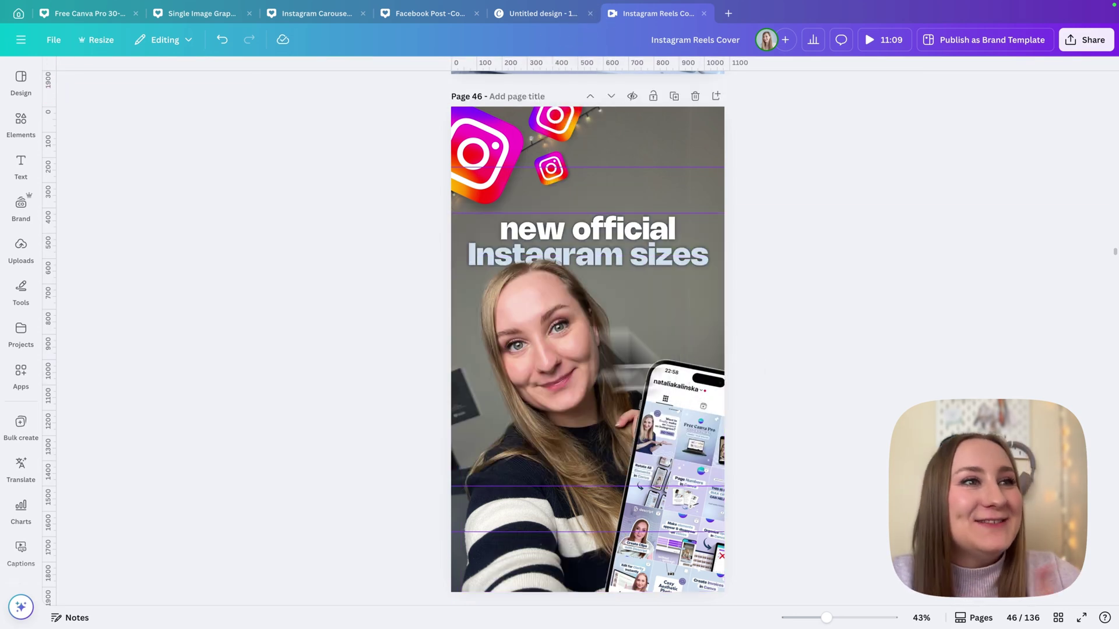
# Try moving both title lines slightly lower beneath the upper inner guide, and undo the move.
pyautogui.click(618, 236)
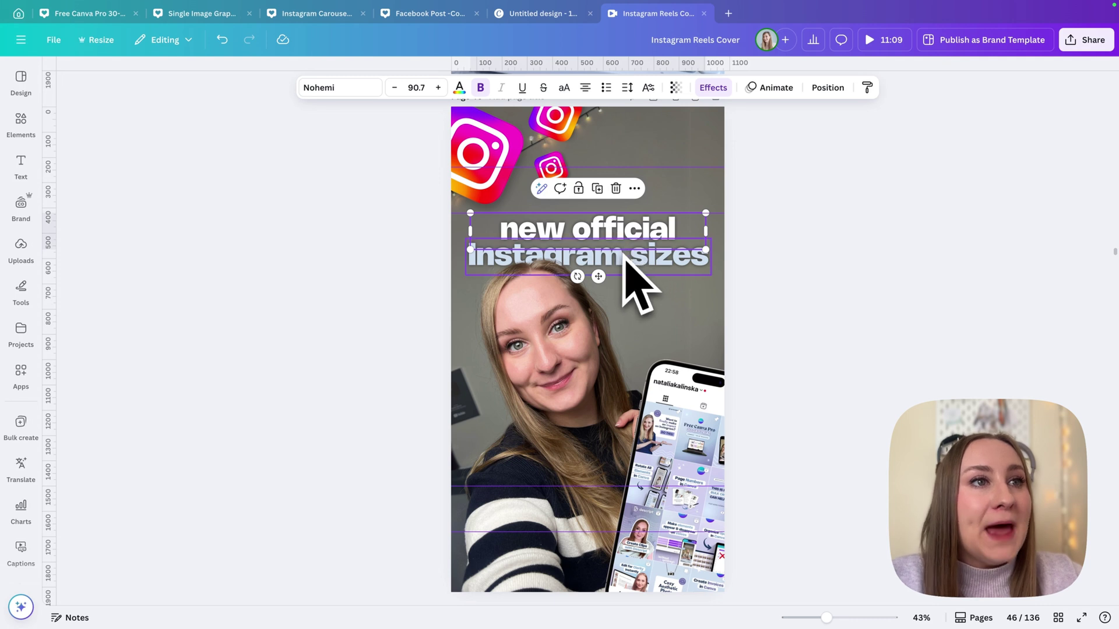
pyautogui.keyDown('shift'); pyautogui.click(625, 256); pyautogui.keyUp('shift')
pyautogui.moveTo(644, 255); pyautogui.dragTo(651, 263)
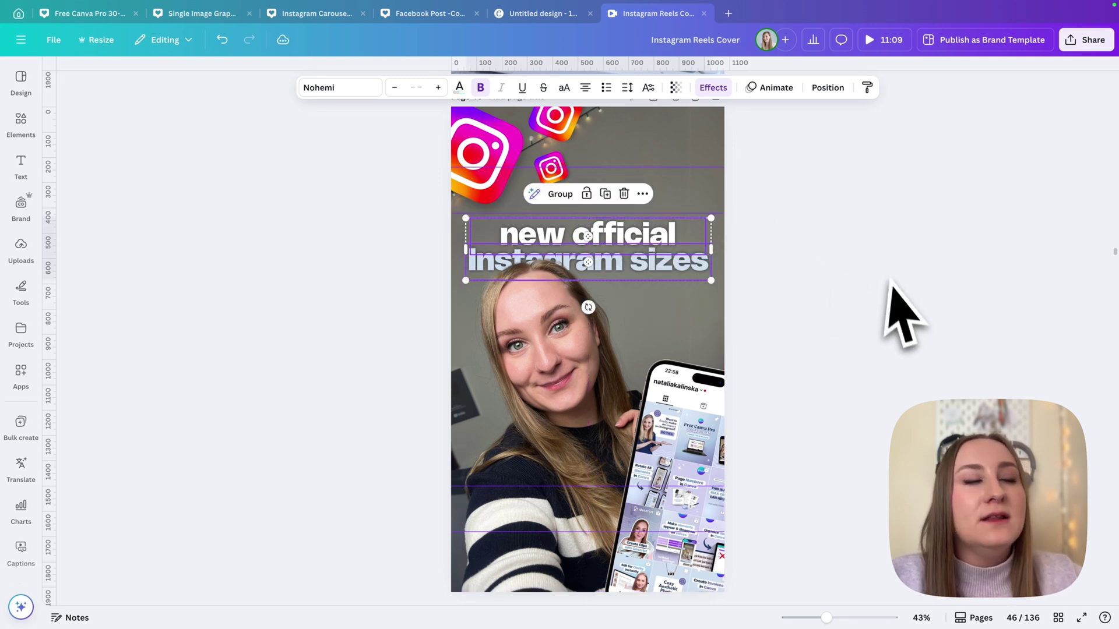
pyautogui.press('super+z')
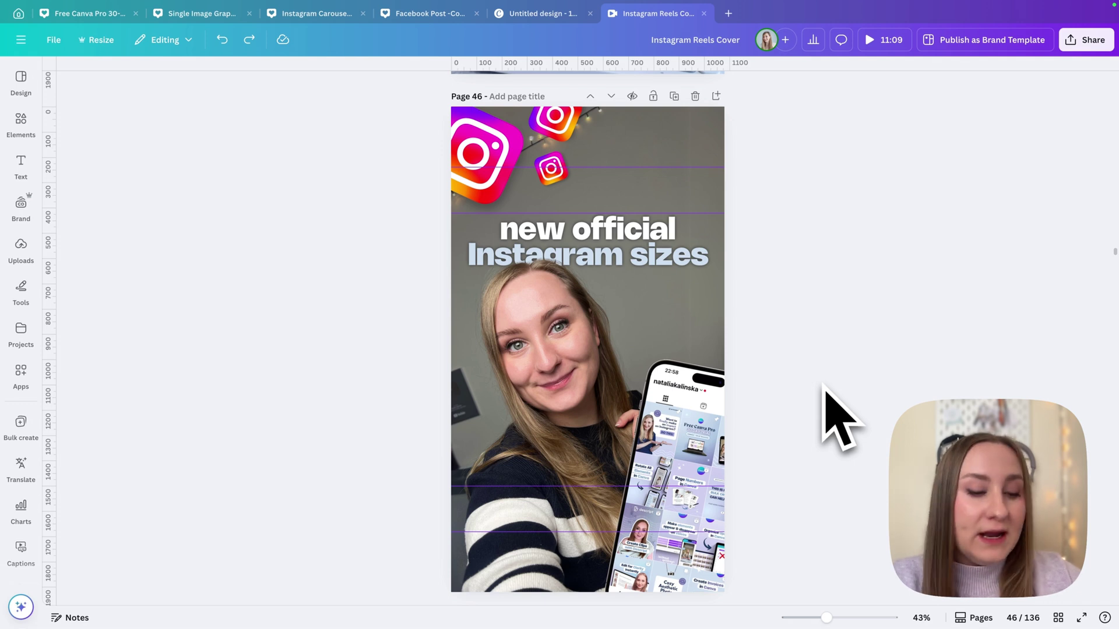
# Add a rectangle 1080 px wide and 1440 px high to page 46 and centre it on the page in front of the title.
pyautogui.press('r')
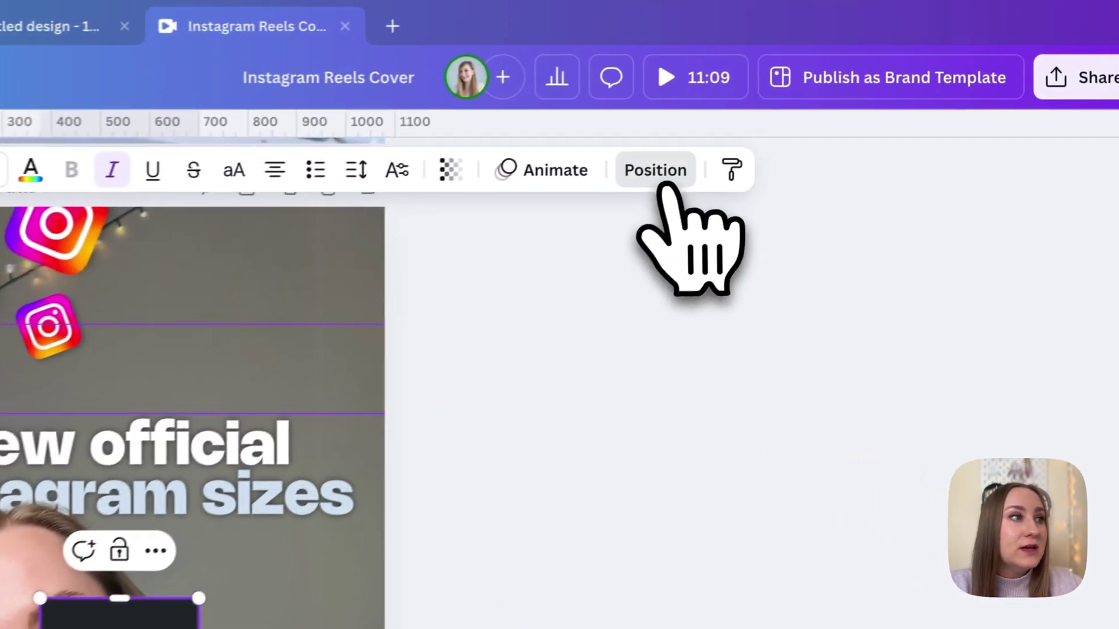
pyautogui.click(663, 186)
pyautogui.click(155, 222)
pyautogui.click(185, 227)
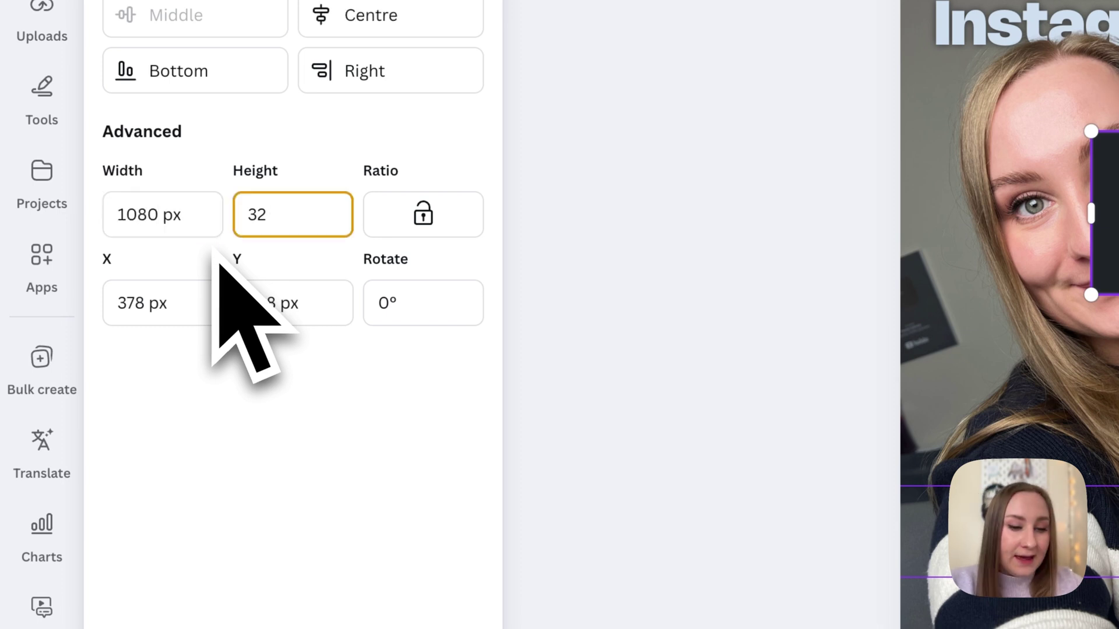
pyautogui.press('Return')
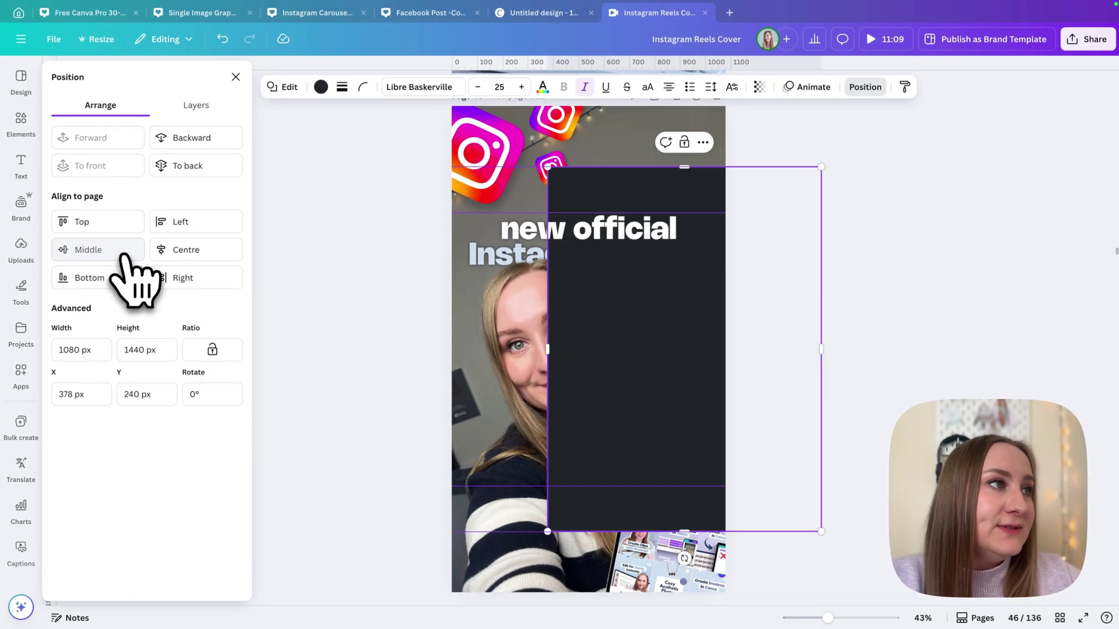
pyautogui.click(201, 229)
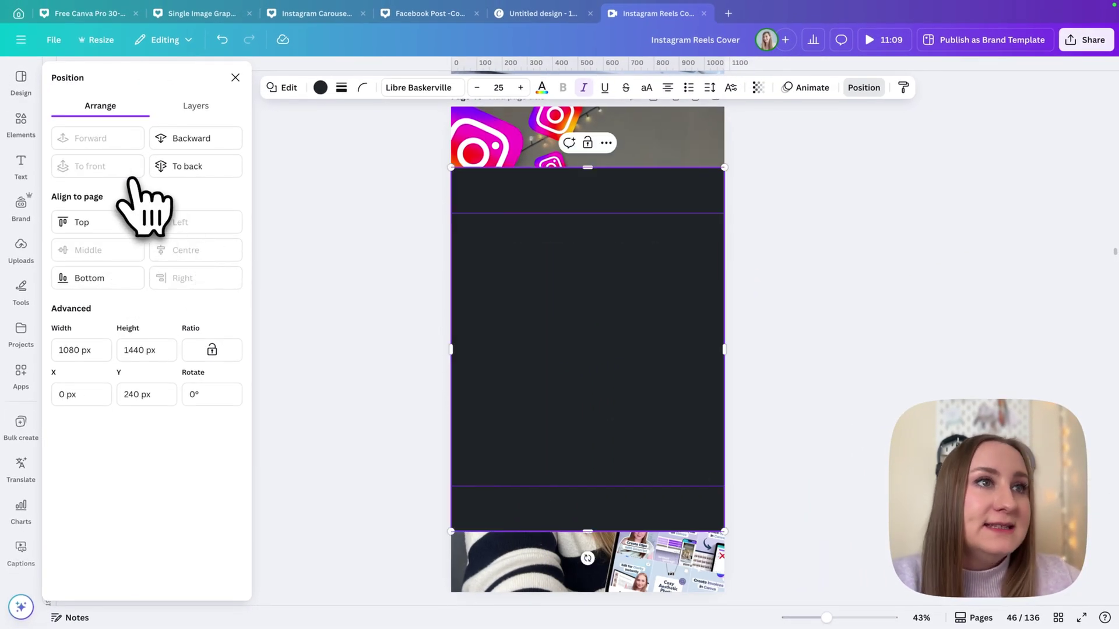
pyautogui.click(775, 228)
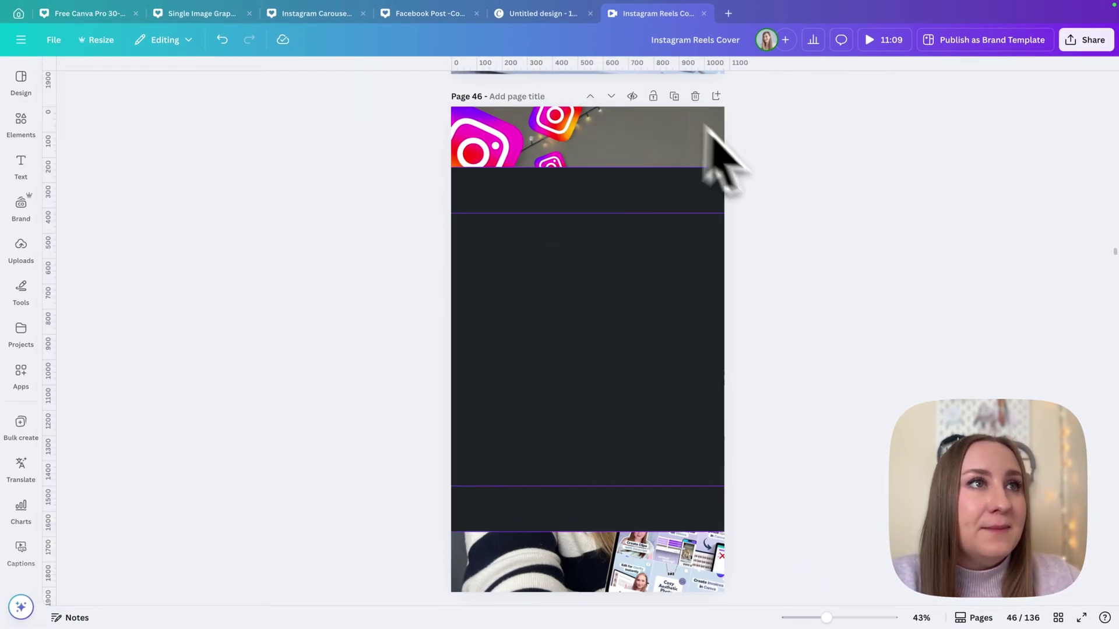
# Place a horizontal guide along the lower edge of the 1080 × 1440 px rectangle, and delete the rectangle.
pyautogui.moveTo(612, 65); pyautogui.dragTo(634, 532)
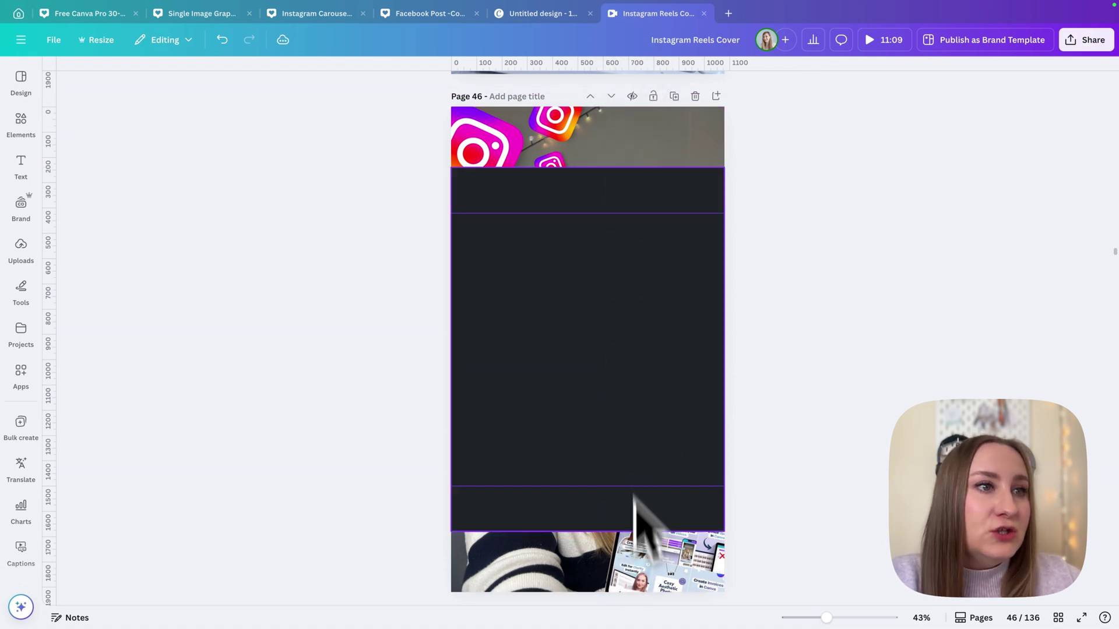
pyautogui.click(693, 350)
pyautogui.press('Delete')
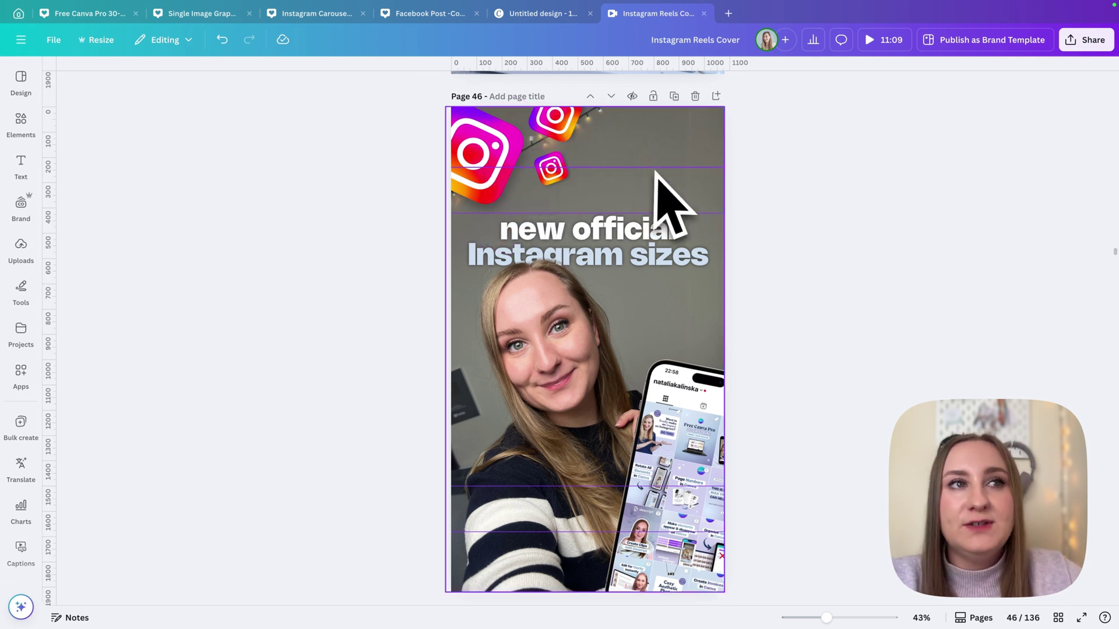
# Add a placeholder text box and delete it, and try a copy of the "new official" line above the uppermost guide before deleting it.
pyautogui.press('t')
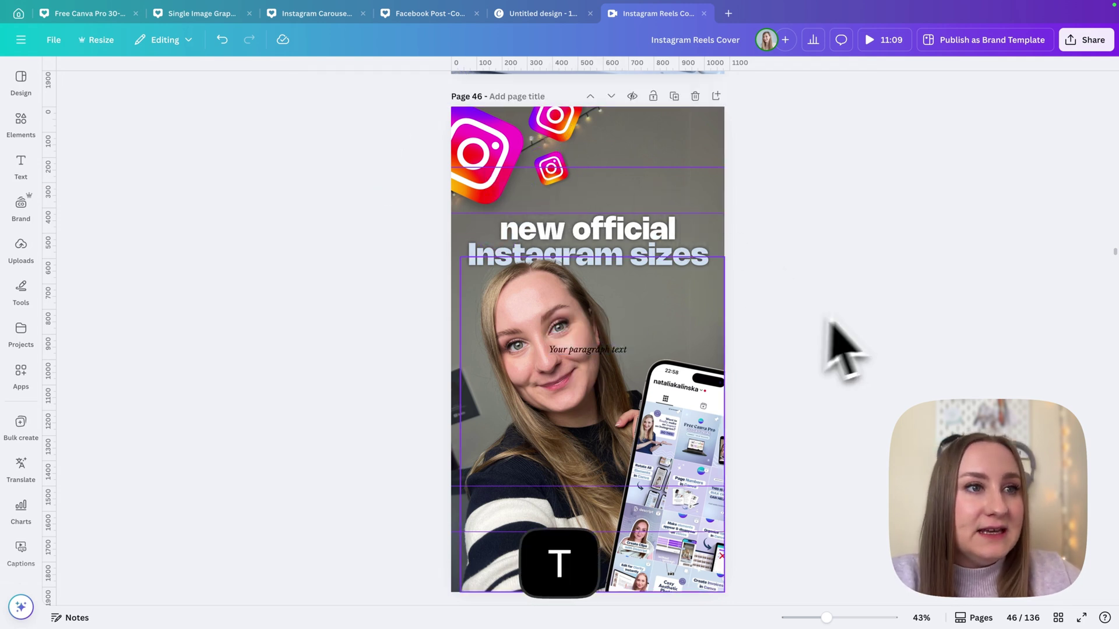
pyautogui.press('Delete')
pyautogui.moveTo(619, 236); pyautogui.dragTo(789, 180)
pyautogui.click(802, 138)
pyautogui.moveTo(678, 178); pyautogui.dragTo(694, 198)
pyautogui.moveTo(771, 196); pyautogui.dragTo(779, 145)
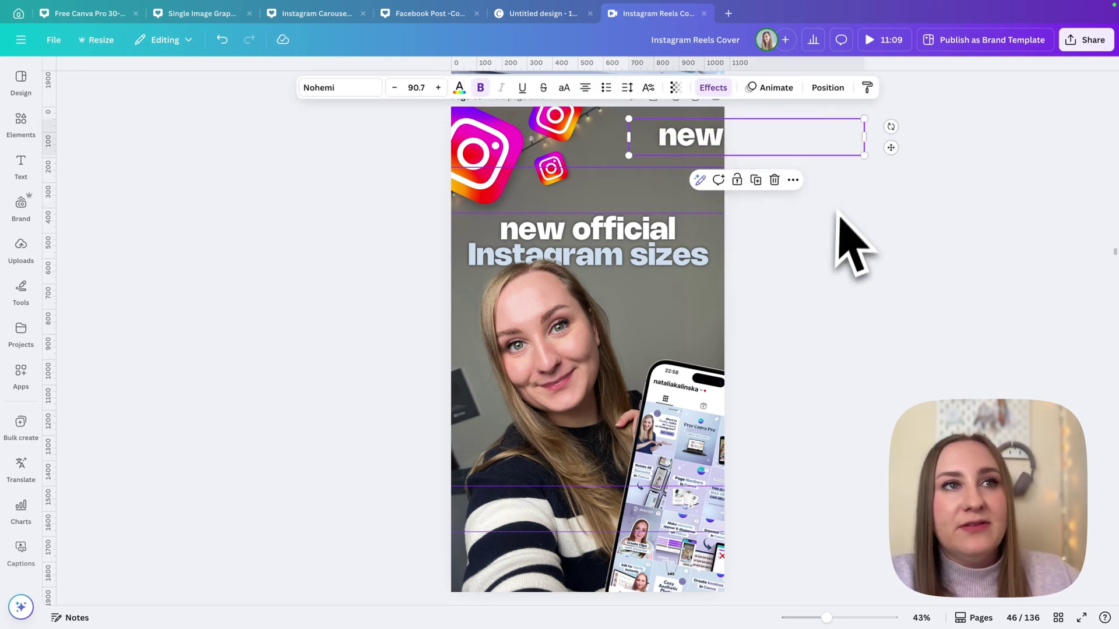
pyautogui.press('Delete')
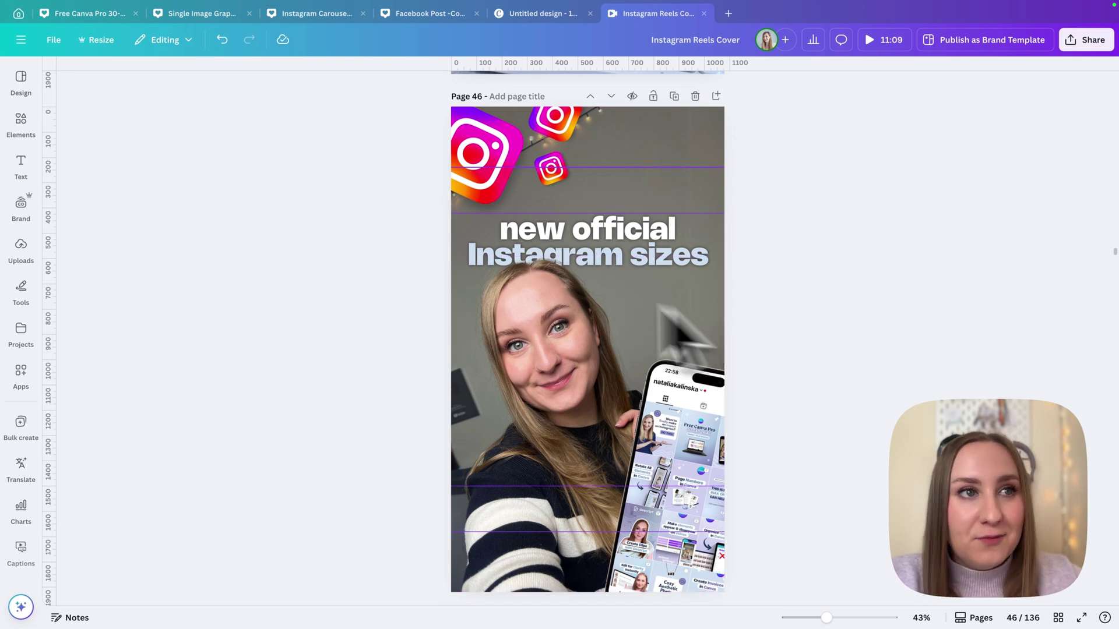